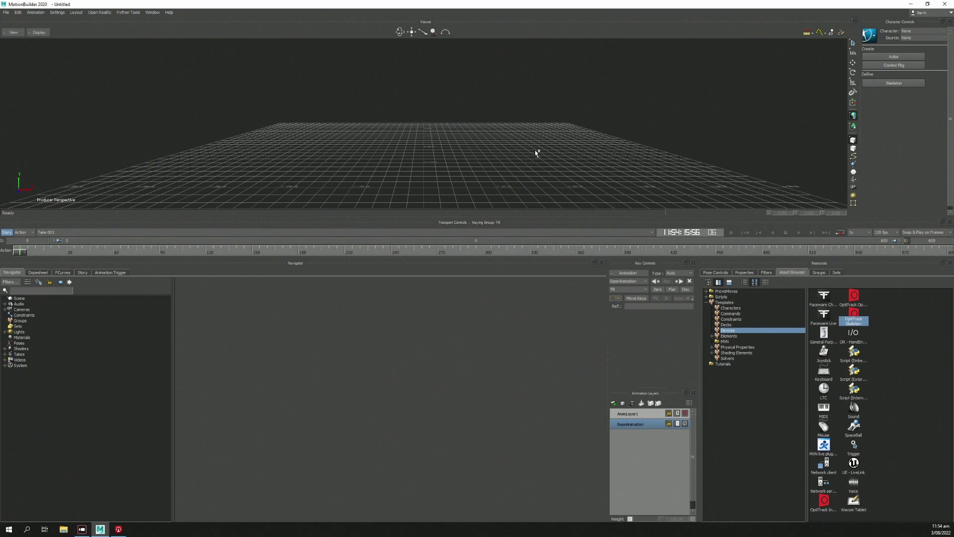
Add an OptiTrack Skeleton device to the scene, create its model binding and set the device live.
left_click_drag(531, 150, 530, 151)
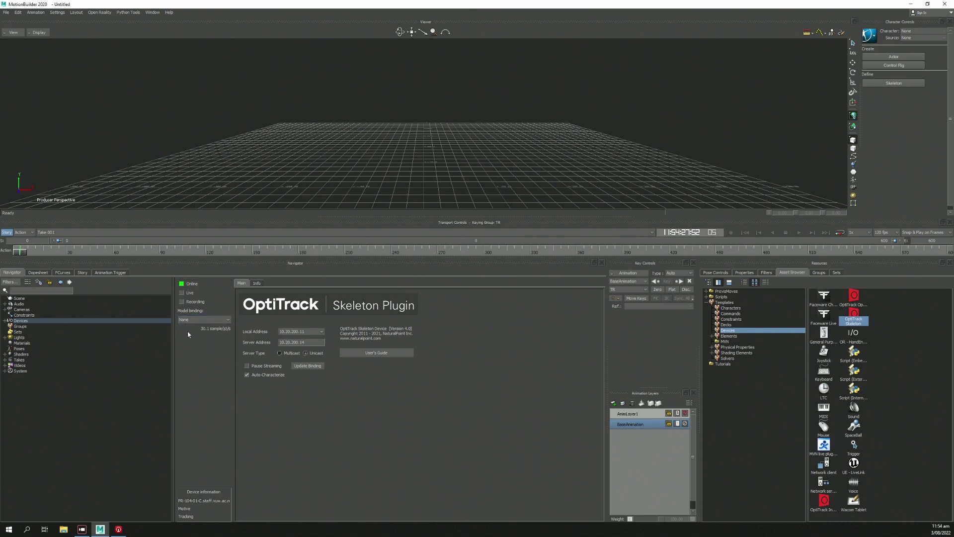
left_click(182, 292)
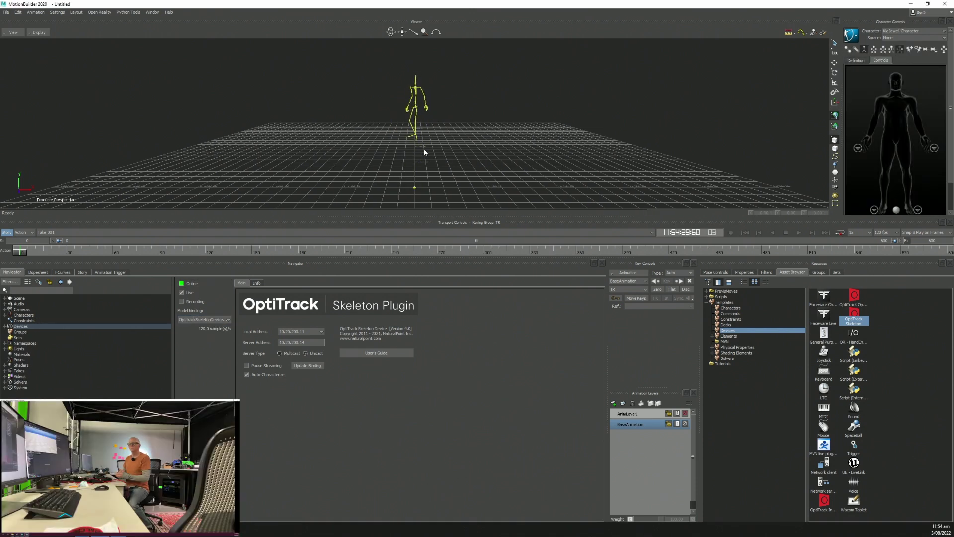
Switch to File Explorer and select Bone_Skeleton_OptiTrack.fbx in the Content folder of the project's OptitrackLiveLink plugin.
key("alt+Tab")
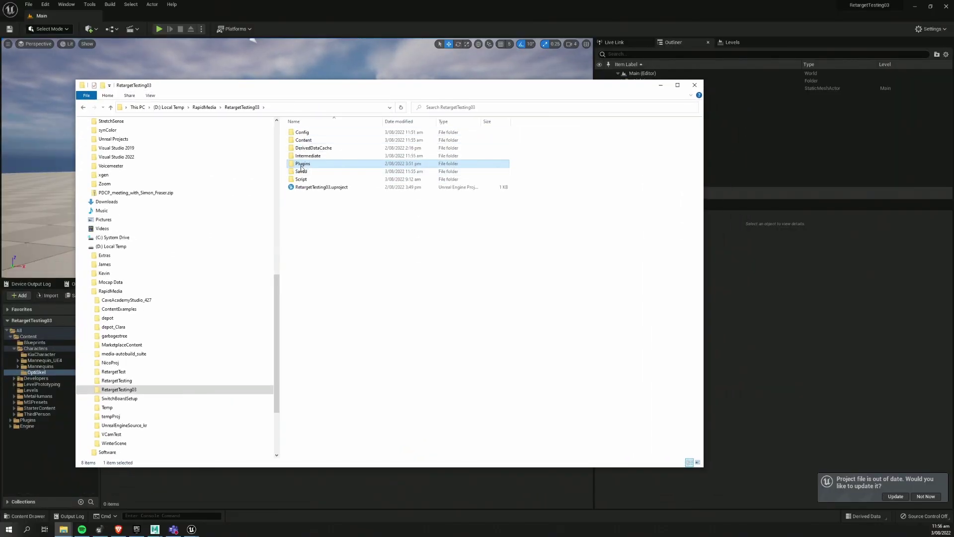
double_click(342, 166)
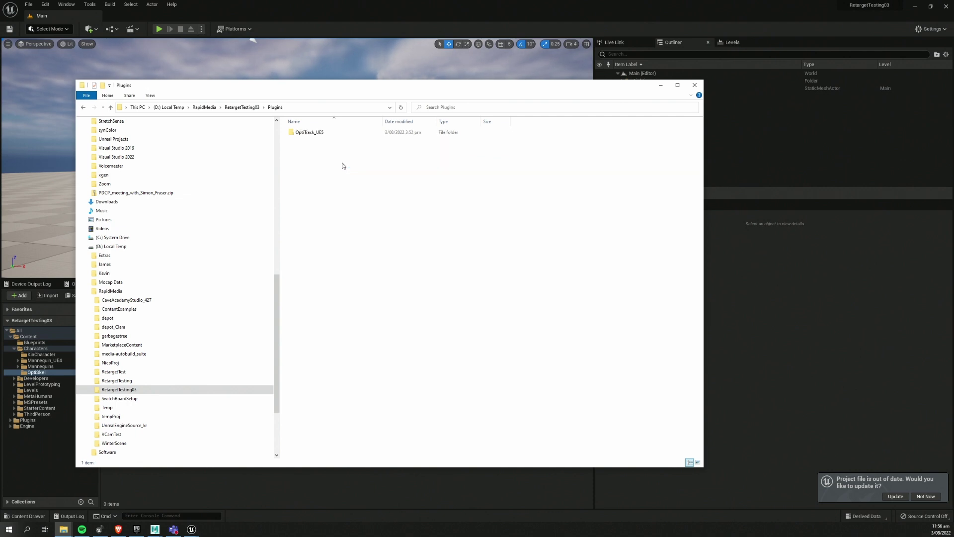
double_click(316, 133)
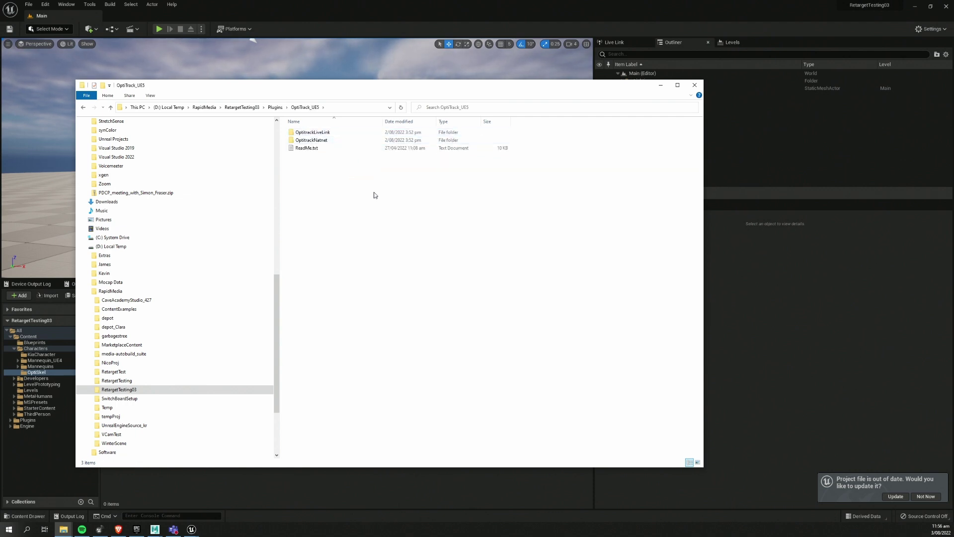
double_click(342, 134)
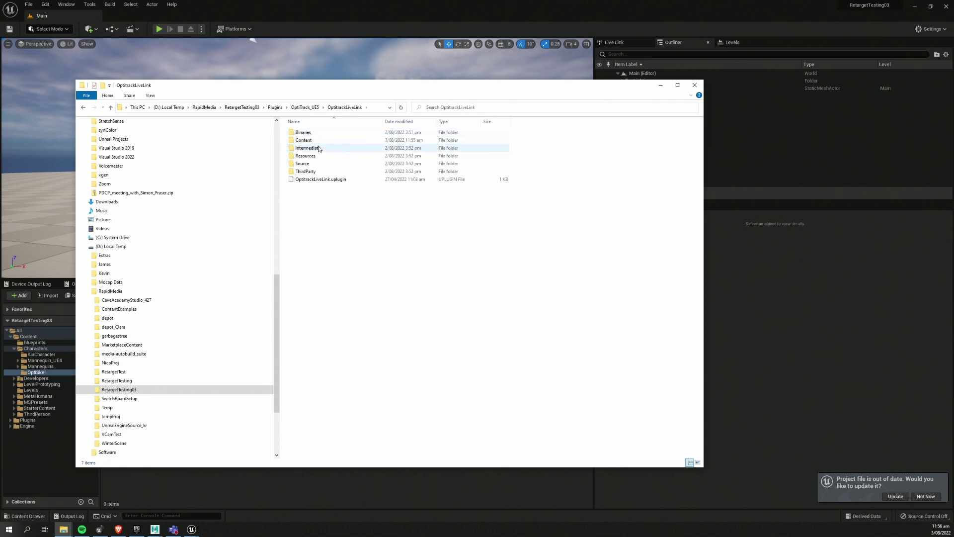
double_click(320, 142)
left_click(334, 144)
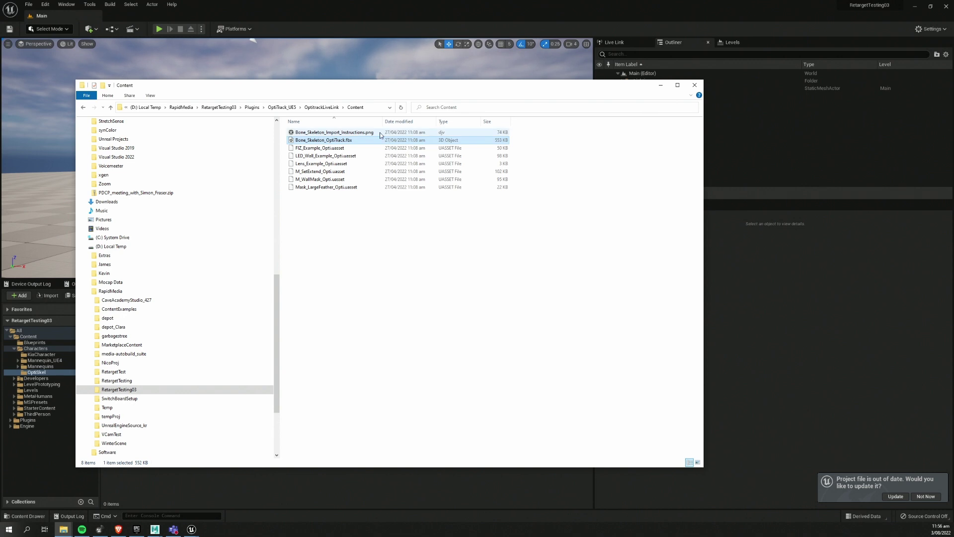
Import Bone_Skeleton_OptiTrack.fbx into Unreal's OptiSkel folder, setting the Force Front XAxis option, and inspect the imported skeletal mesh.
key("alt+Tab")
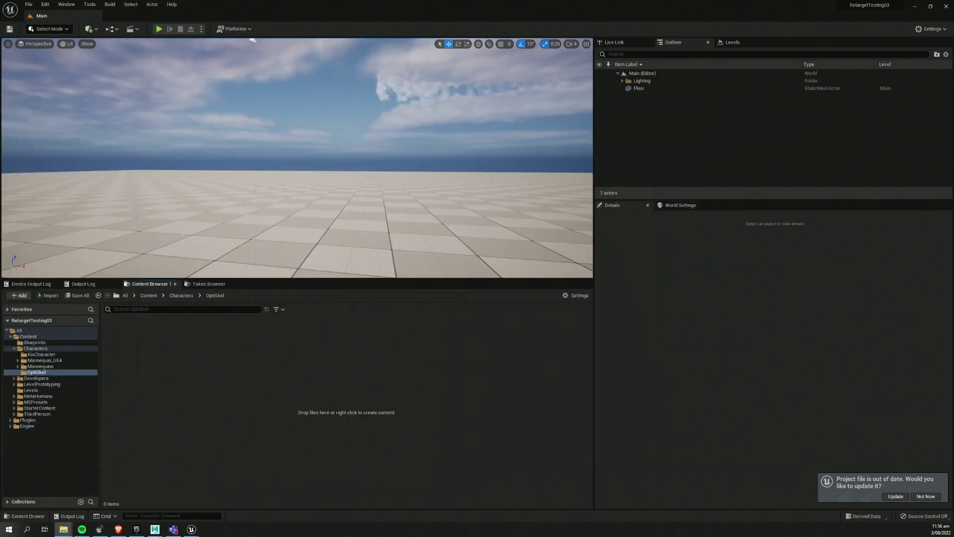
left_click_drag(173, 353, 174, 353)
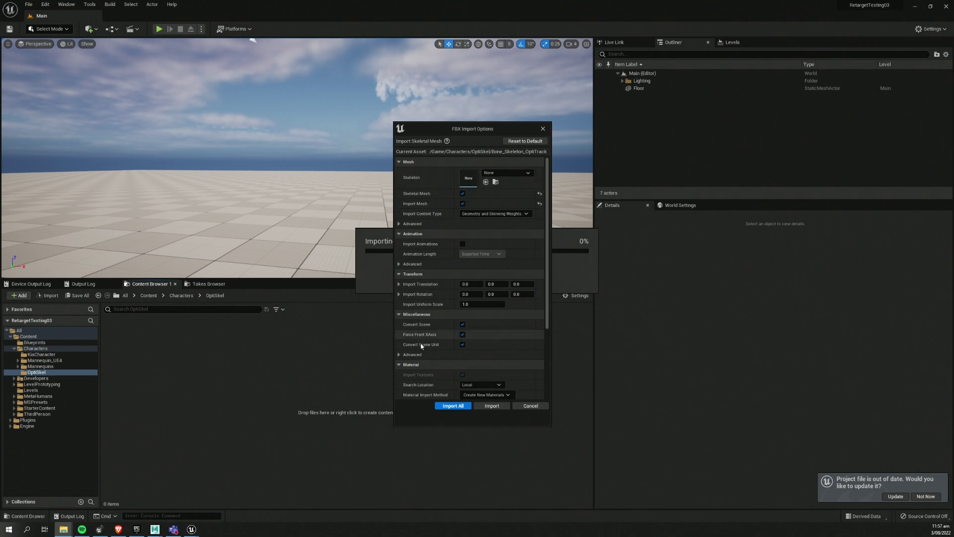
left_click(462, 335)
left_click(453, 406)
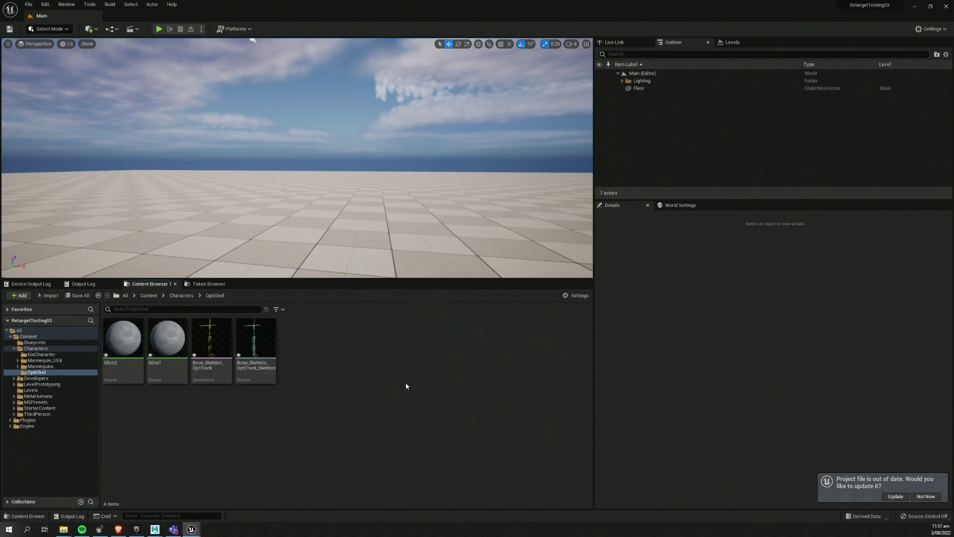
double_click(210, 347)
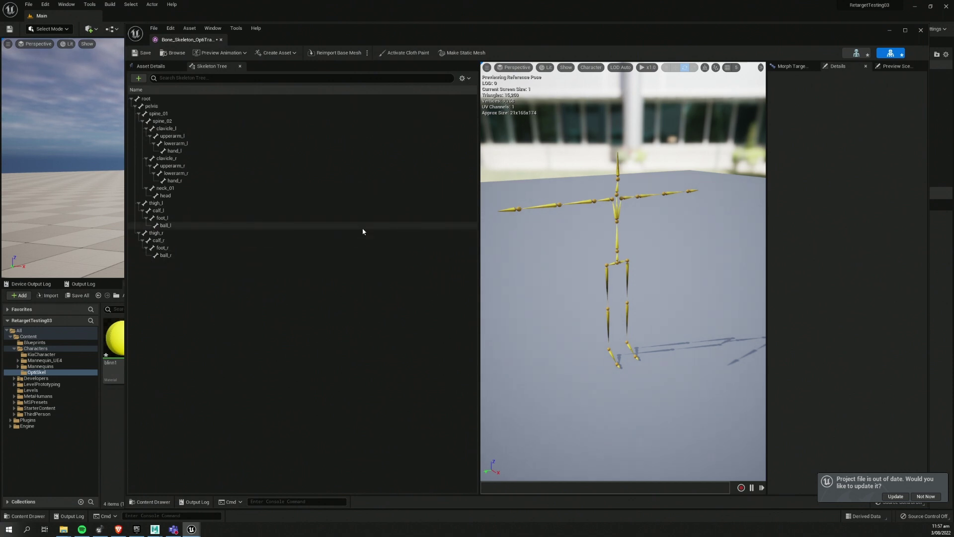
left_click(920, 30)
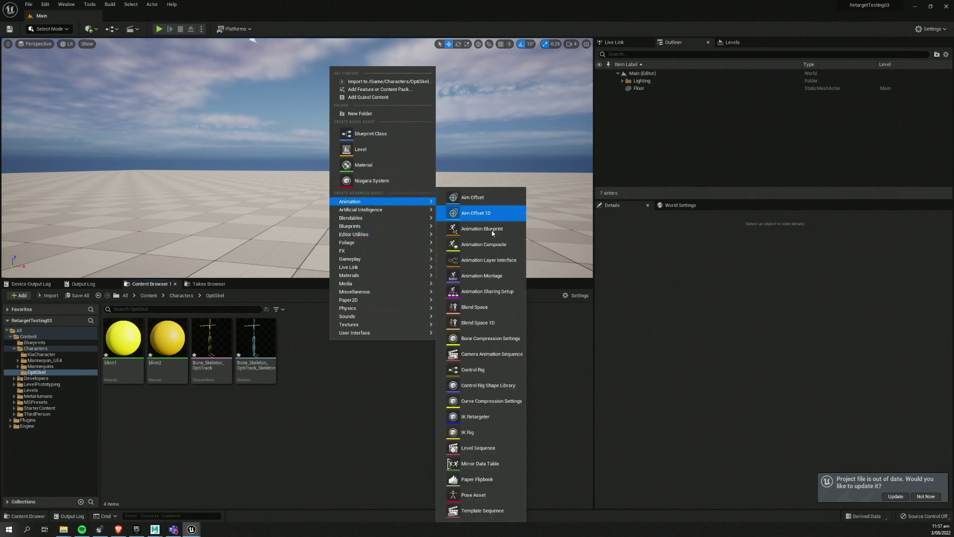
Create an Animation Blueprint named ABP_OptiOldWay for Bone_Skeleton_OptiTrack_Skeleton with OptitrackAnimInstance as its parent class.
left_click(493, 233)
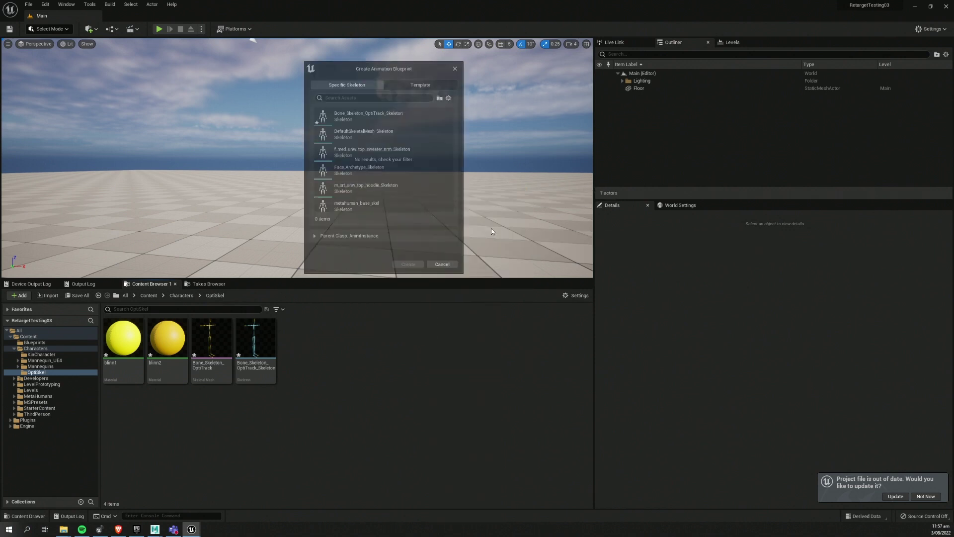
left_click(348, 117)
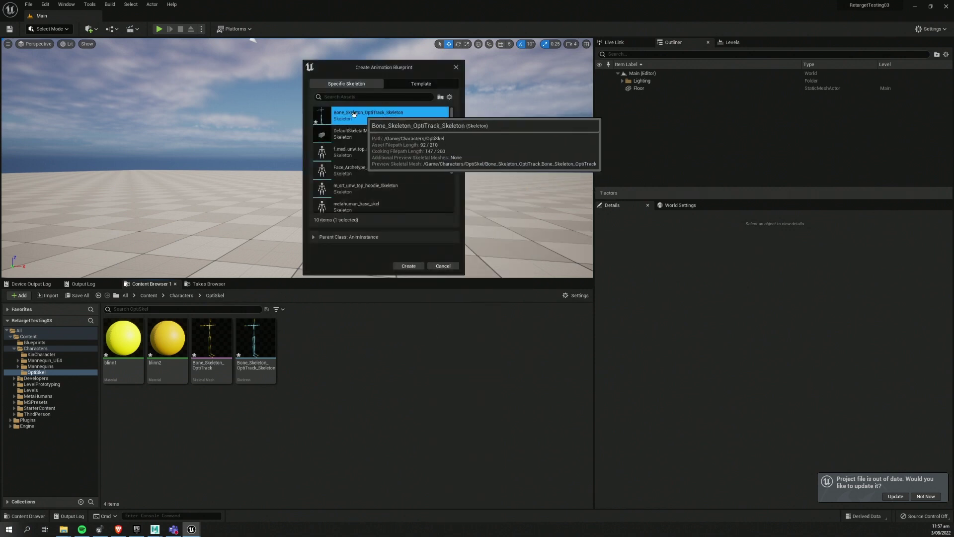
left_click(336, 238)
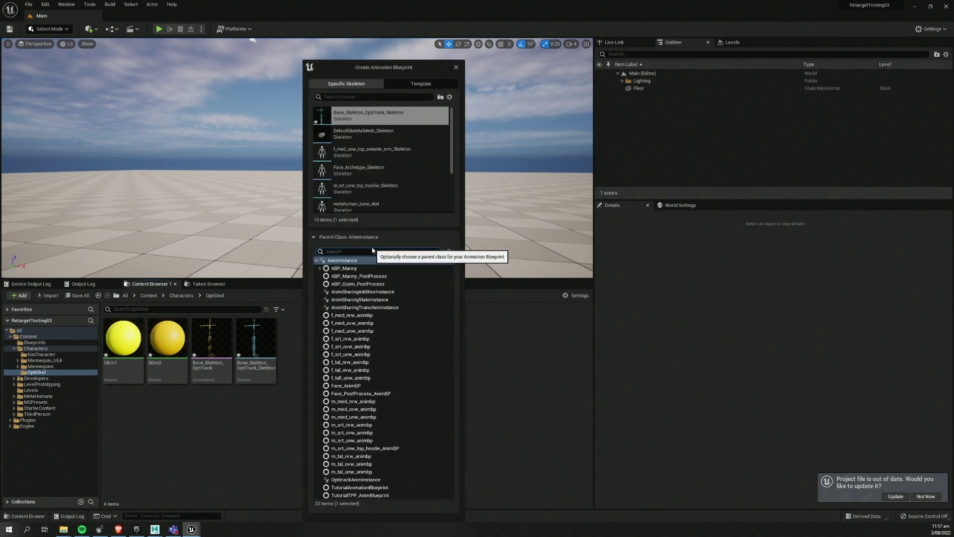
type("opti")
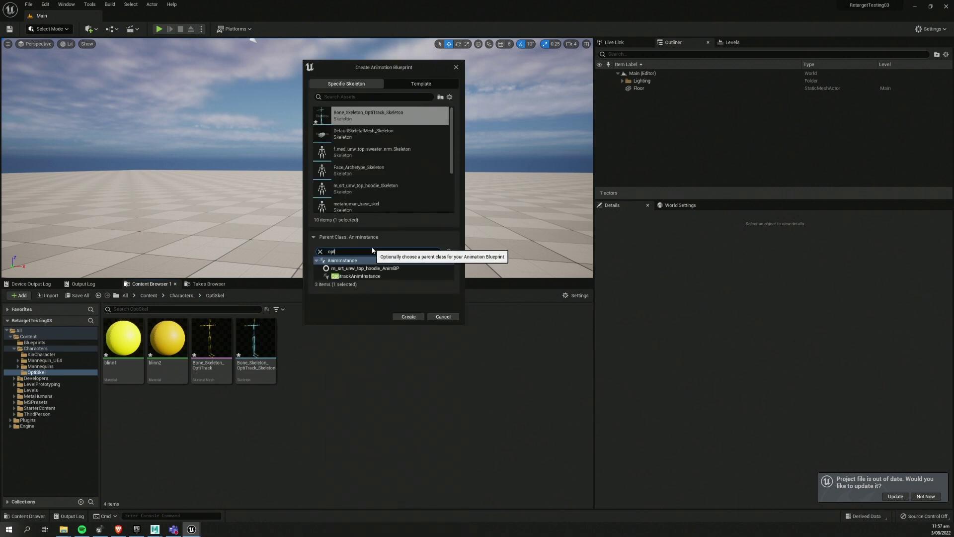
left_click(375, 269)
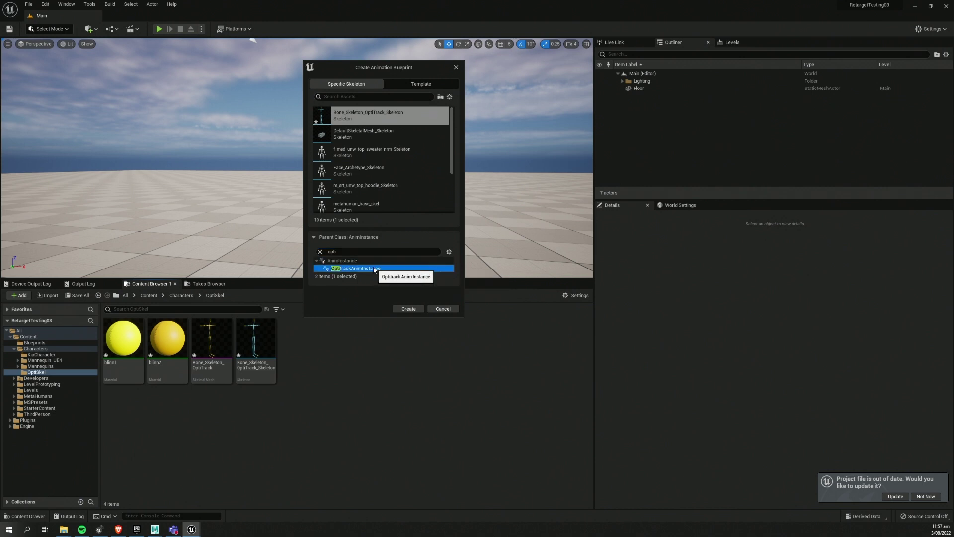
left_click(408, 309)
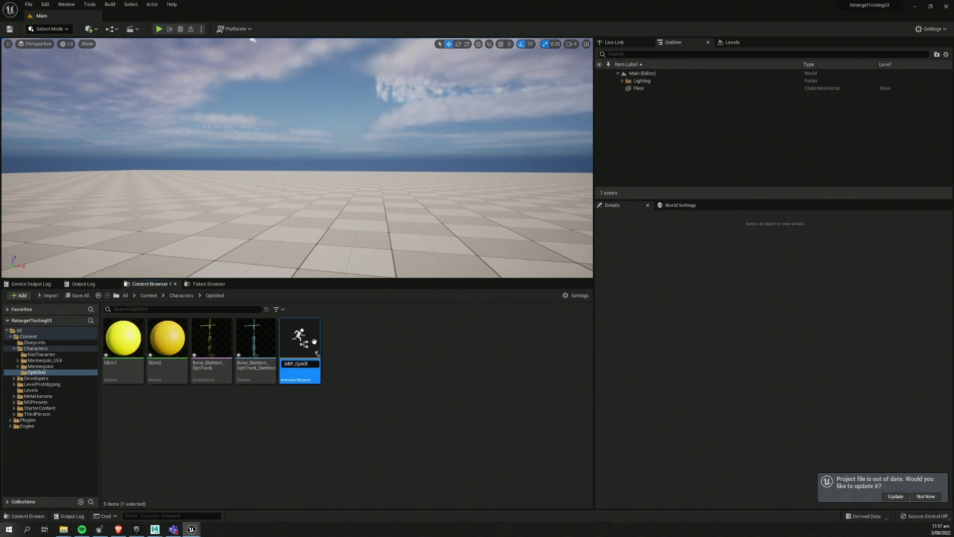
type("ABP_OptiOldWay")
key("Return")
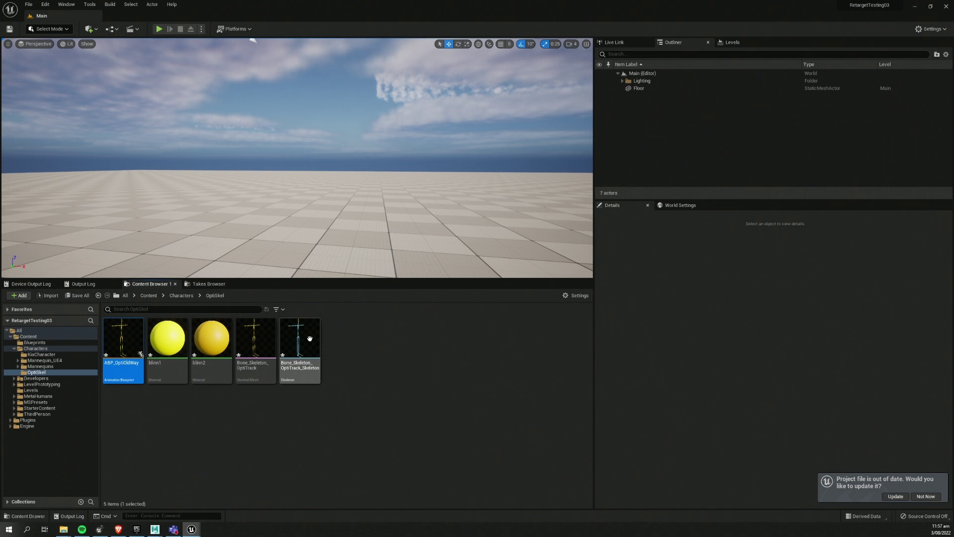
Add an OptiTrack Skeleton node to the AnimGraph of ABP_OptiOldWay and connect it to the Output Pose result.
double_click(119, 348)
right_click_drag(451, 250, 559, 205)
right_click(495, 218)
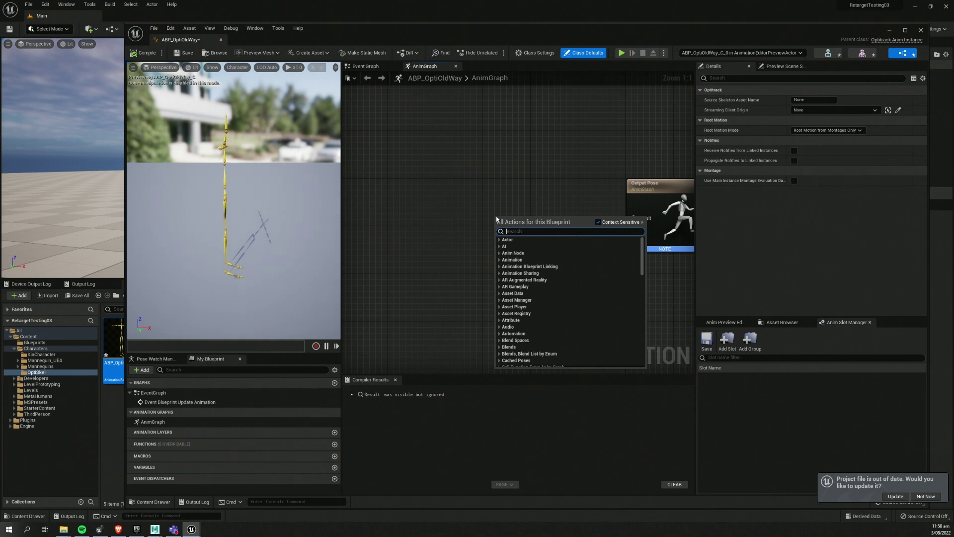
type("optit")
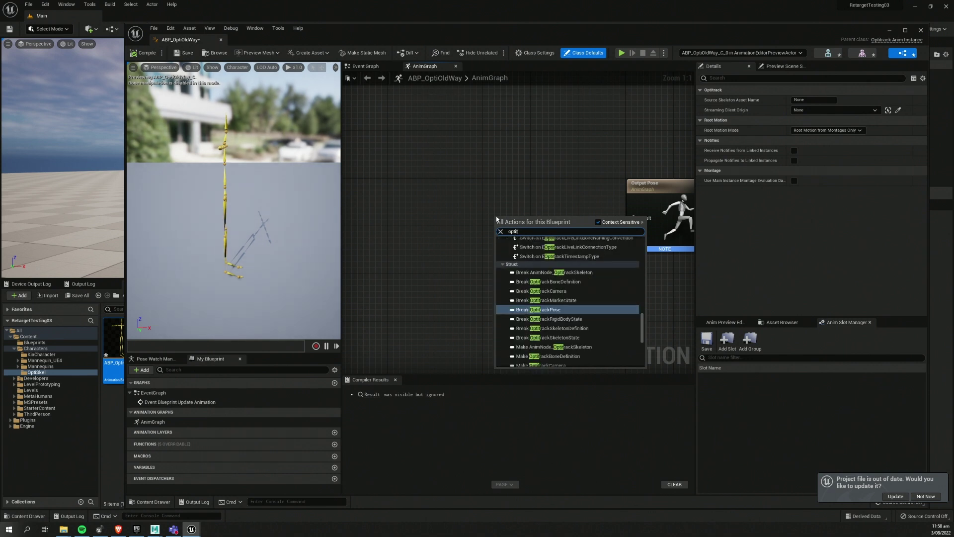
type("rack skel")
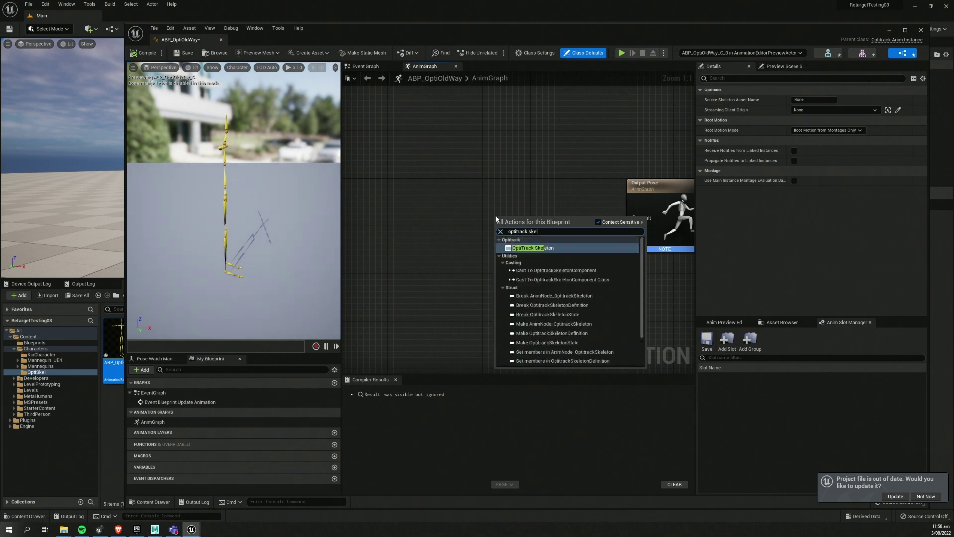
left_click(521, 248)
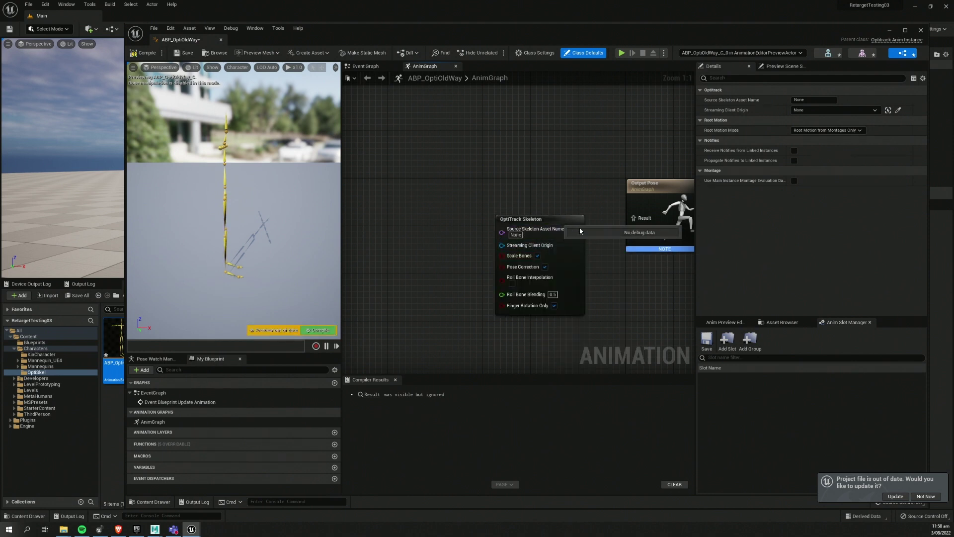
left_click_drag(577, 230, 634, 218)
left_click_drag(500, 231, 421, 215)
type("get")
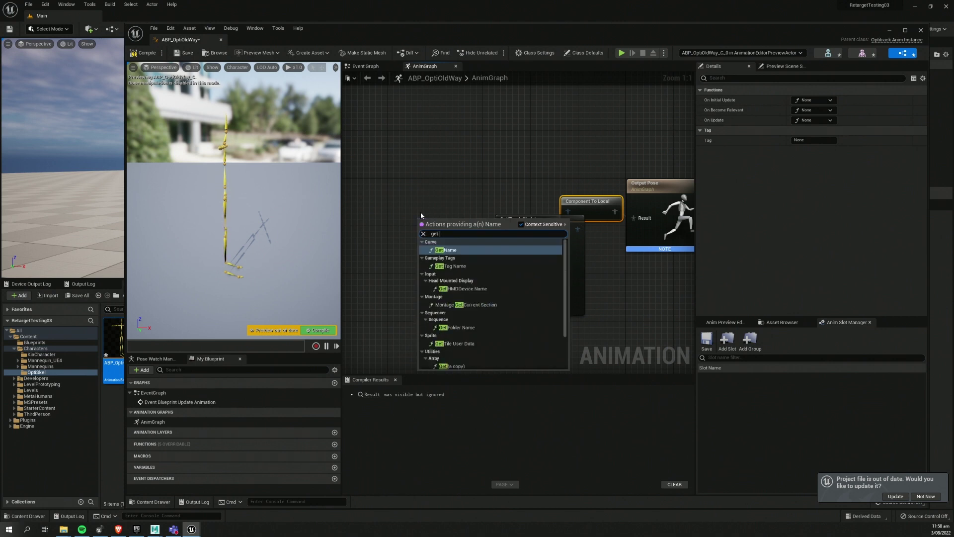
left_click(427, 132)
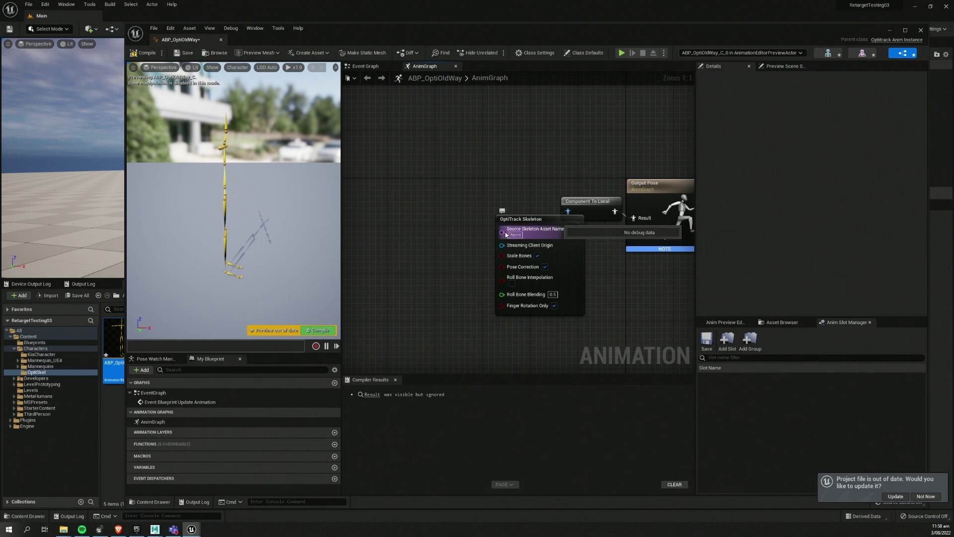
Connect a Get Source Skeleton Asset Name node to the matching input of the OptiTrack Skeleton node.
left_click_drag(502, 230, 406, 218)
type("get asset")
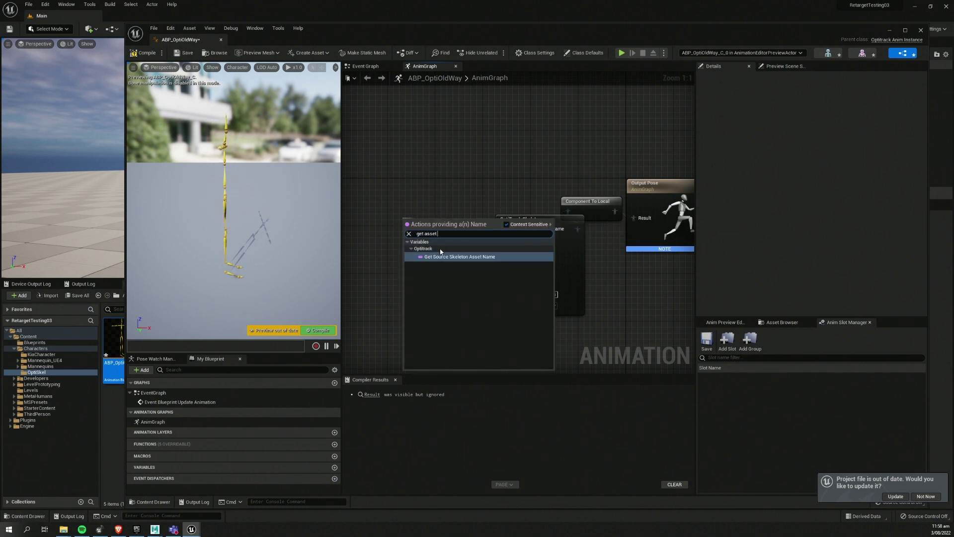
left_click(440, 256)
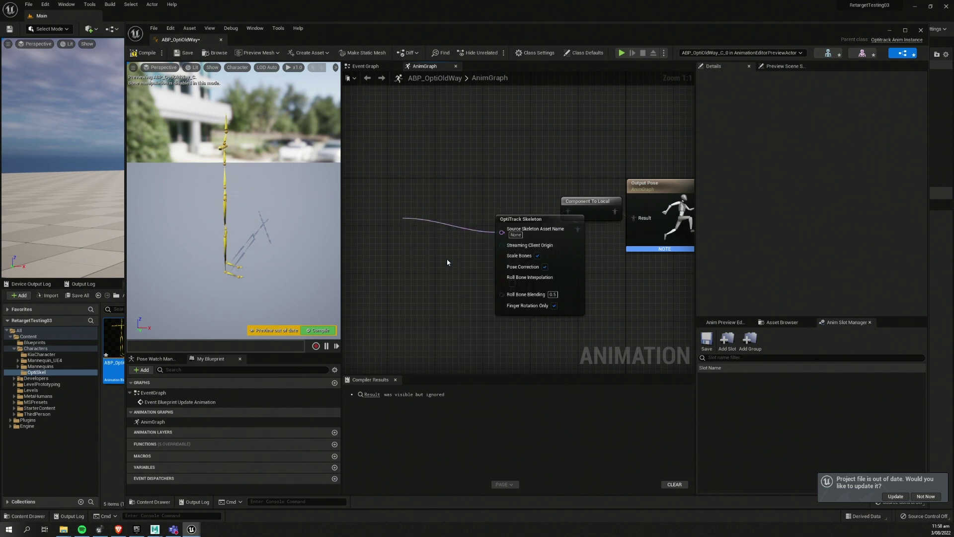
Connect a Get Streaming Client Origin node to the matching input and place it below the Source Skeleton Asset Name node.
left_click_drag(502, 238, 433, 270)
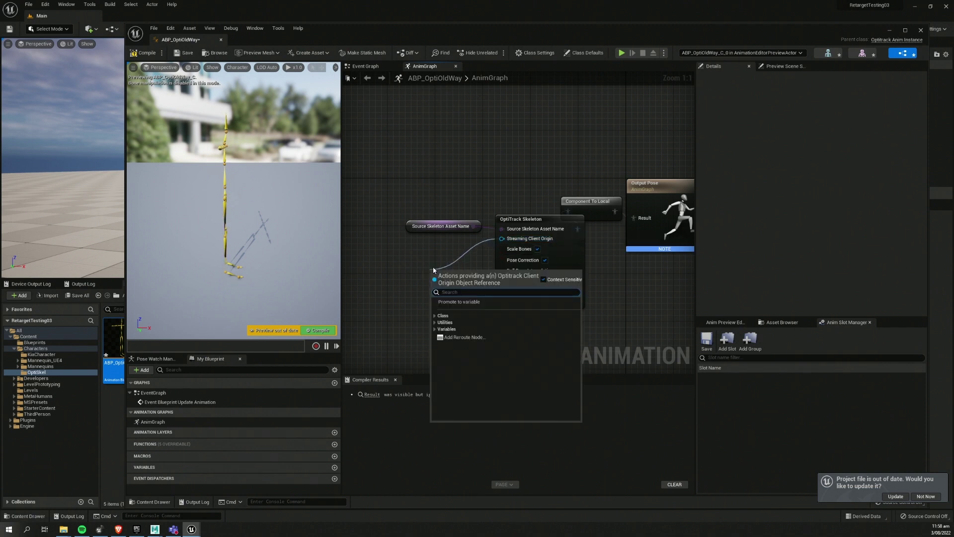
type("get")
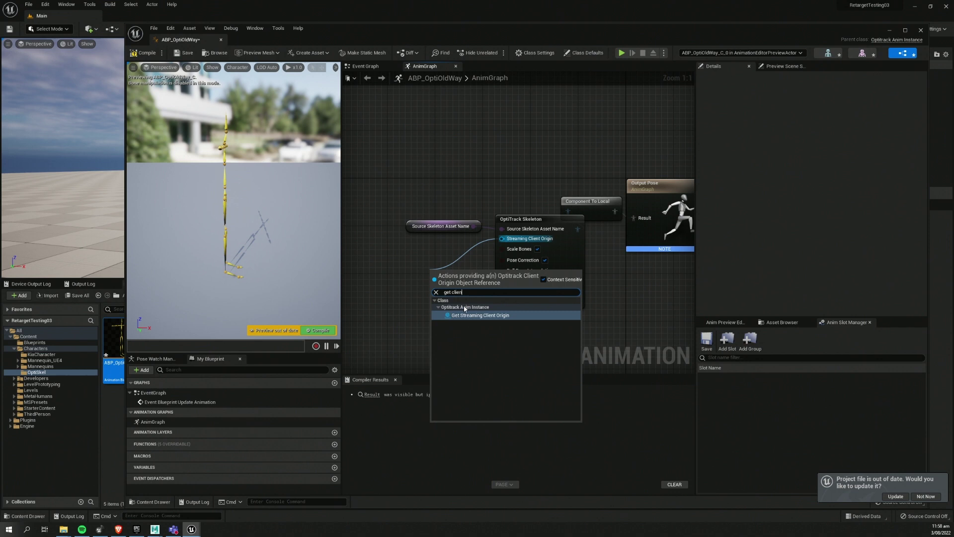
type(" clien")
left_click(480, 315)
left_click_drag(440, 272, 430, 256)
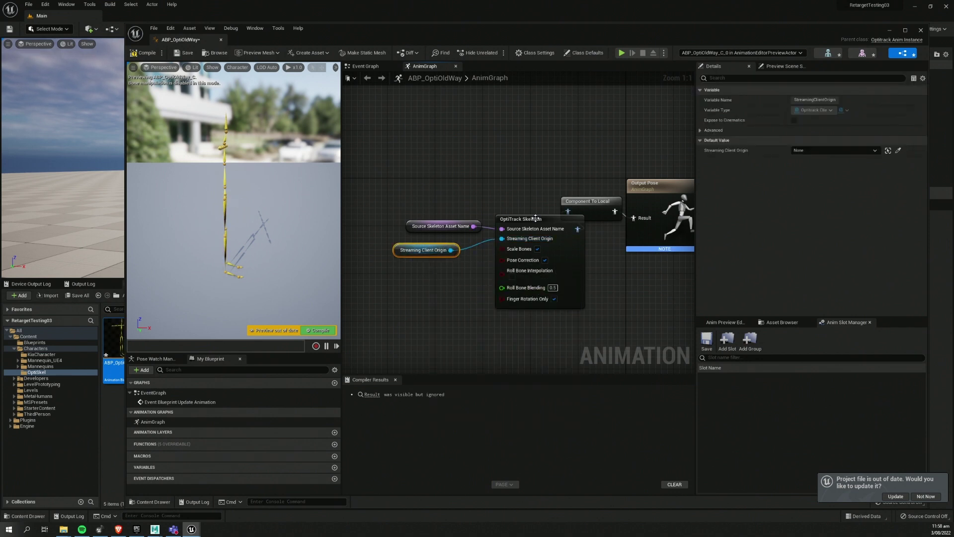
Rearrange the OptiTrack Skeleton node and its two variable nodes to leave clear space before Component To Local.
left_click_drag(535, 219, 512, 195)
mouse_move(387, 199)
left_mouse_down()
mouse_move(427, 263)
mouse_move(430, 235)
mouse_move(390, 199)
left_mouse_up()
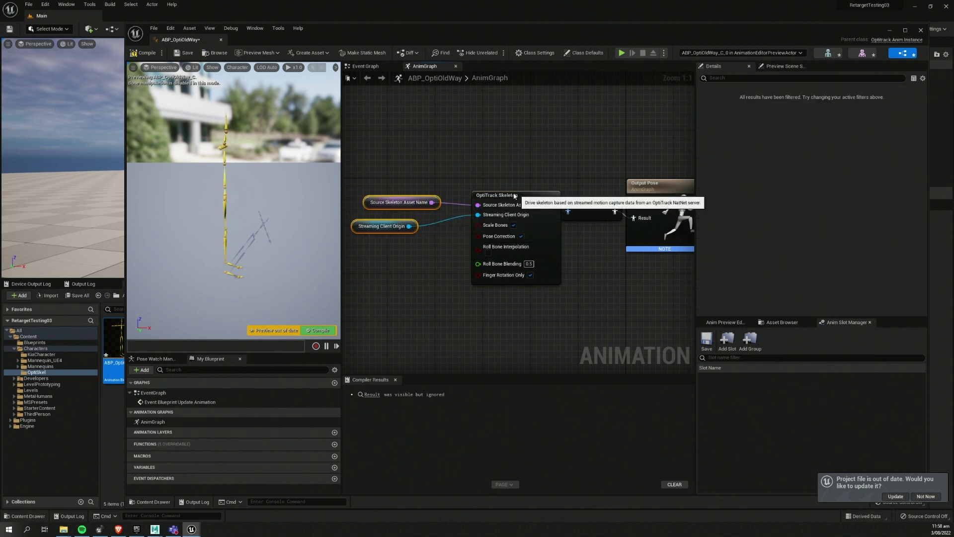
left_click_drag(515, 196, 490, 196)
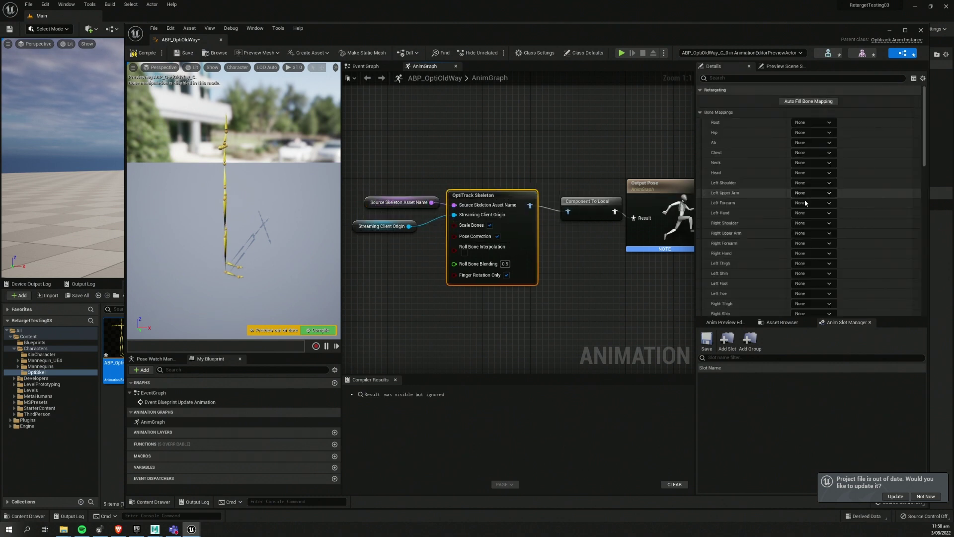
Auto-fill the bone mapping of the OptiTrack Skeleton node, tidy its position and compile the Animation Blueprint.
left_click(802, 102)
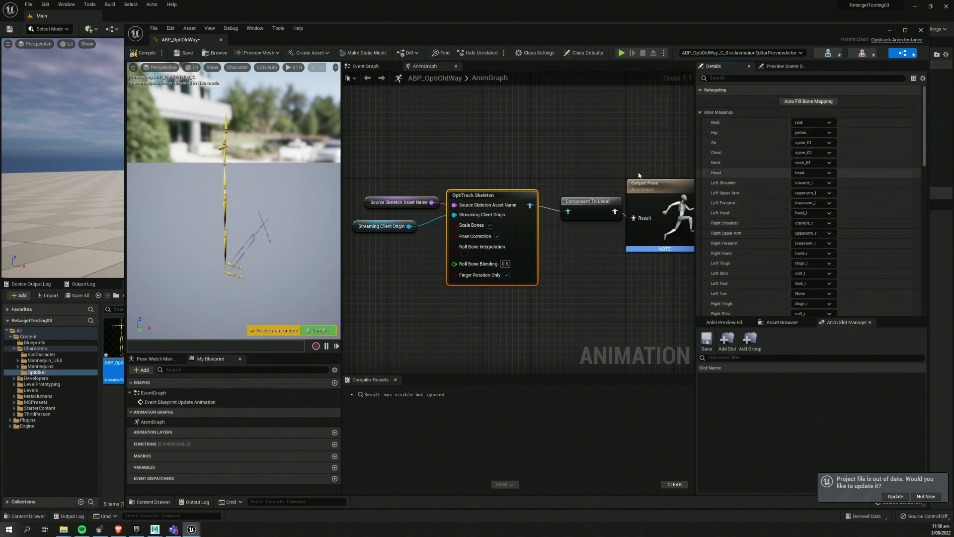
left_click_drag(486, 198, 492, 209)
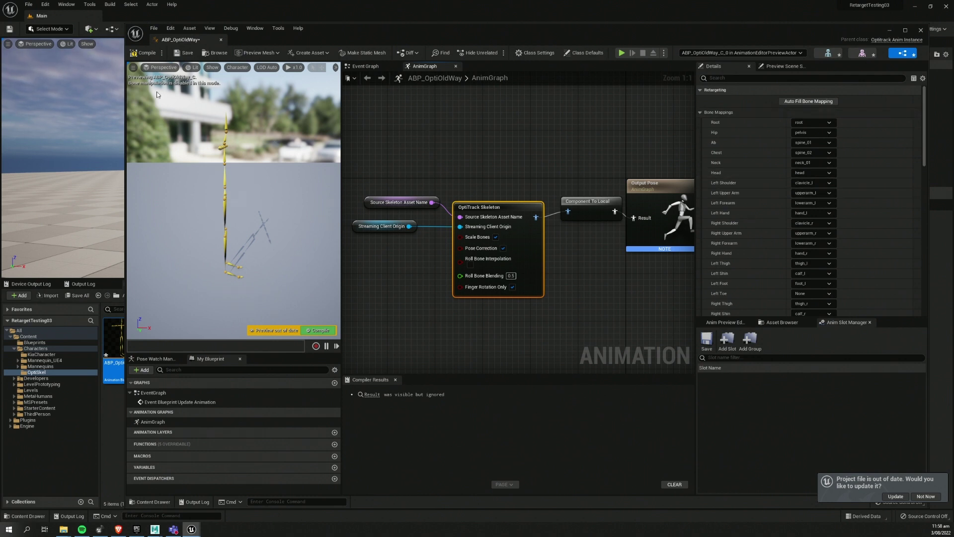
key("F7")
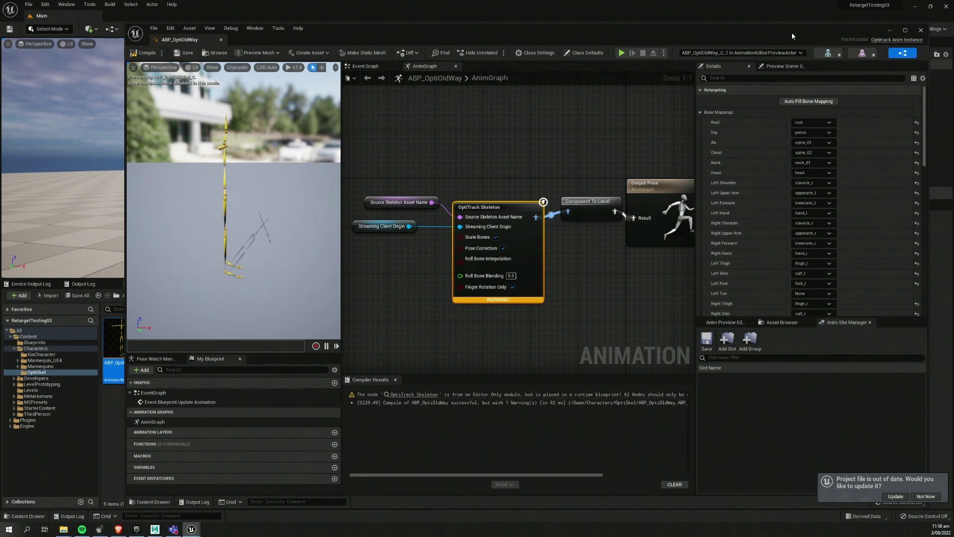
Close the Animation Blueprint editor, add an Optitrack Client Origin actor to the level and reset its location to 0, 0, 0.
left_click(920, 31)
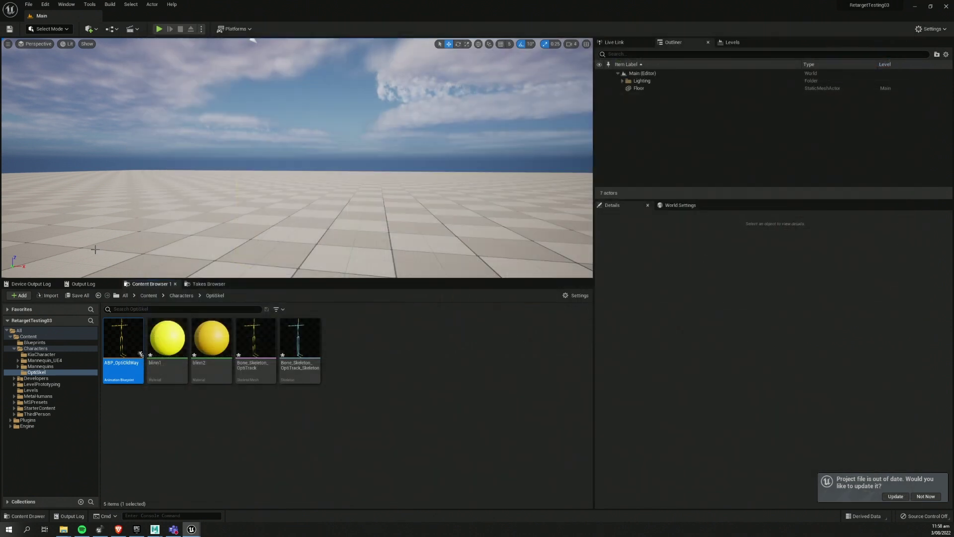
left_click(90, 29)
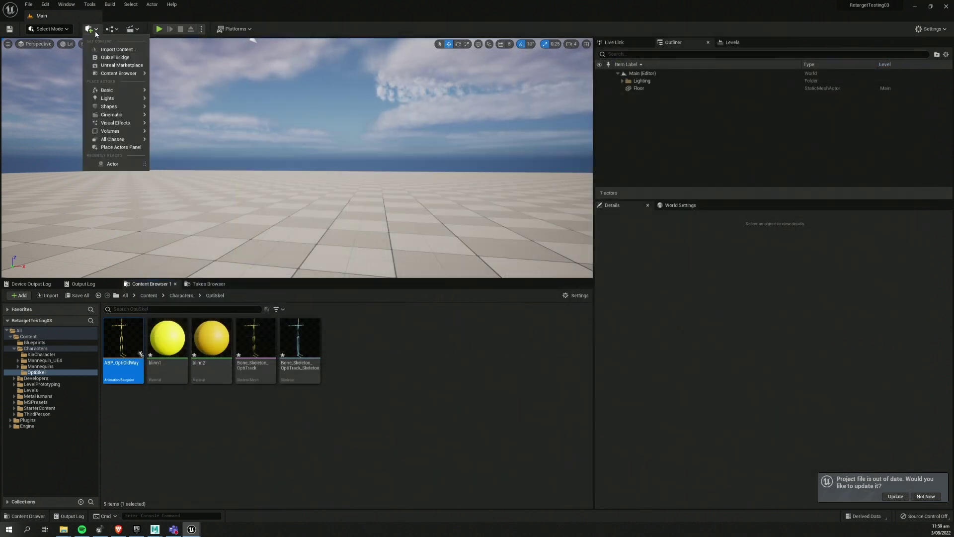
mouse_move(114, 139)
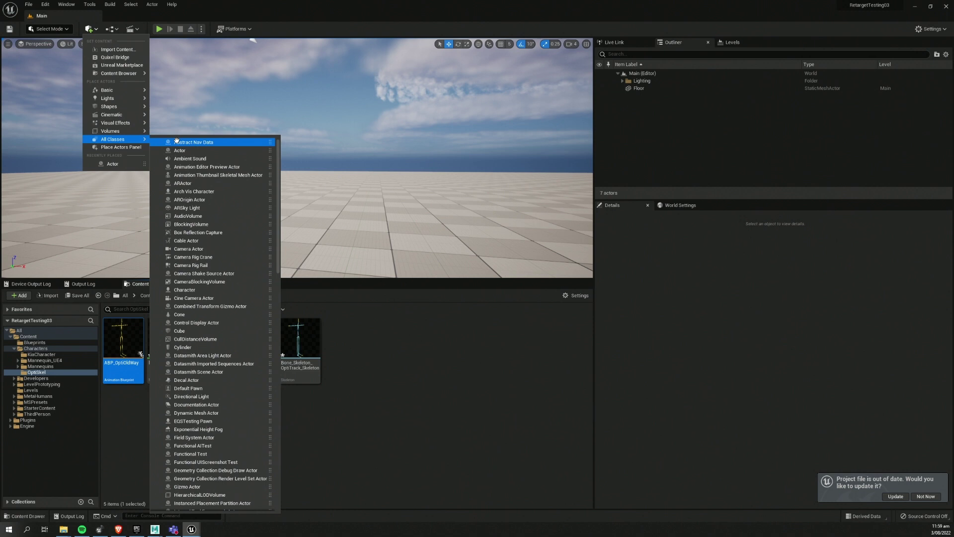
scroll(214, 497, "down", 12)
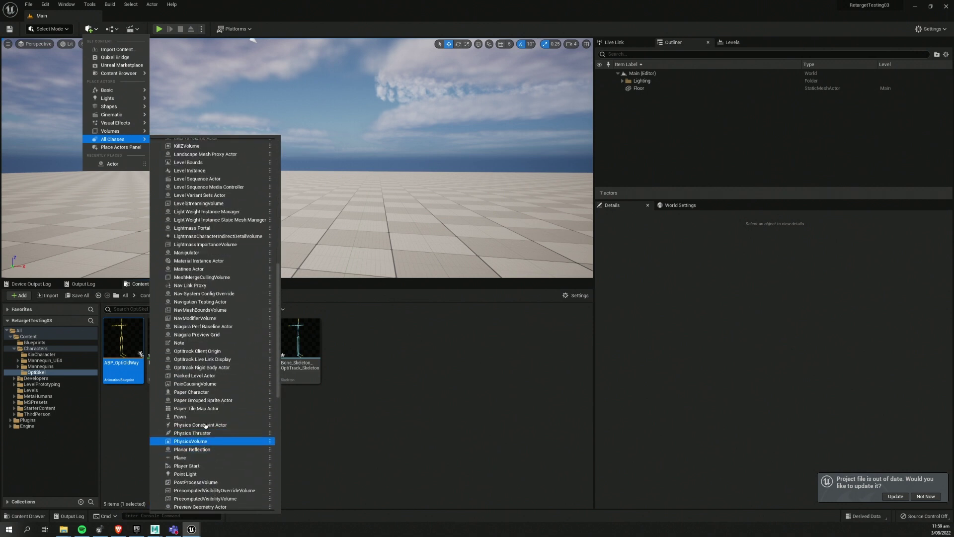
left_click(198, 351)
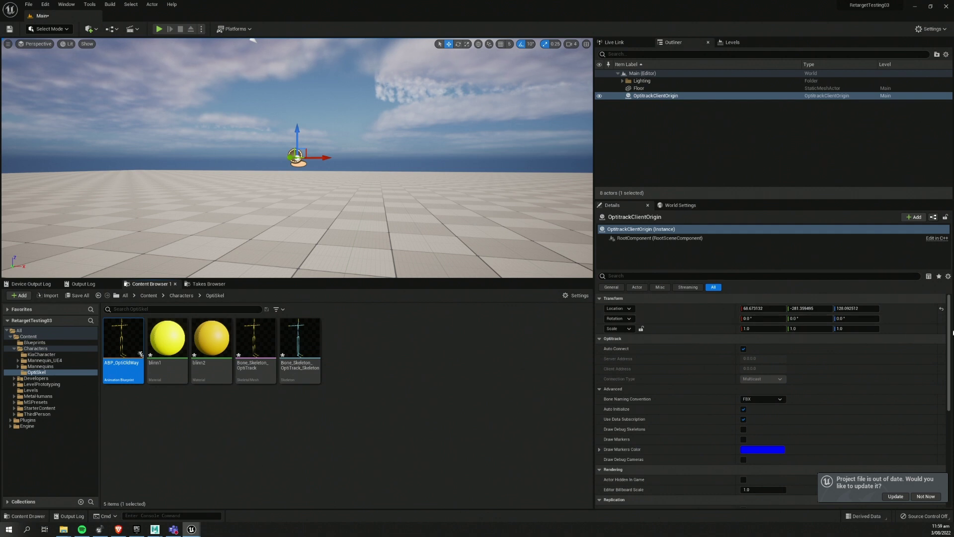
left_click(941, 308)
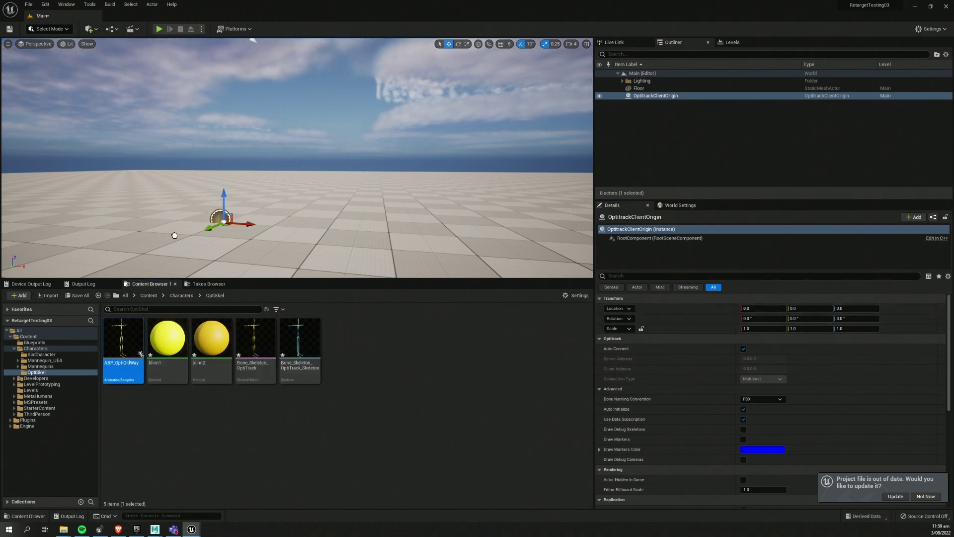
Place ABP_OptiOldWay in the level, reset its location to 0, 0, 0 and add an Optitrack Skeleton component to it.
left_click_drag(178, 226, 178, 226)
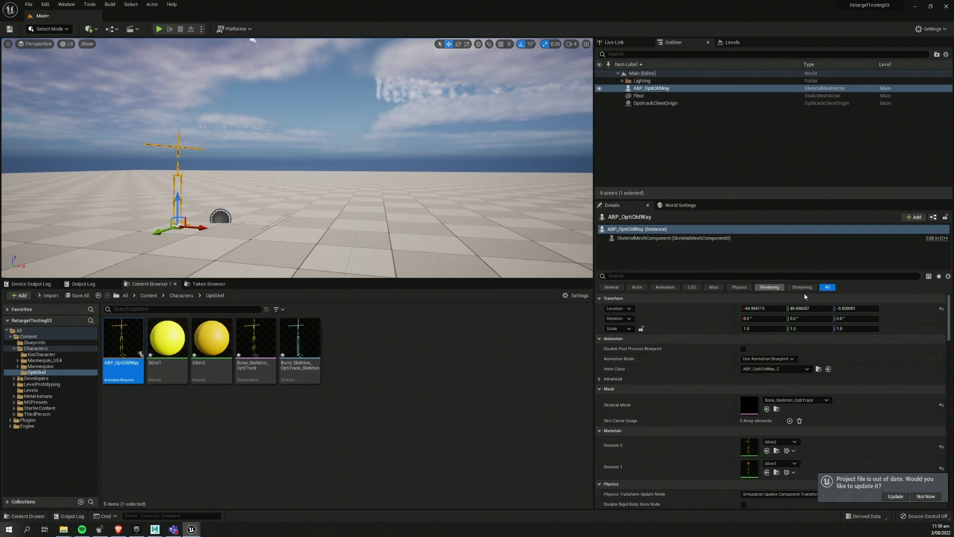
left_click(941, 309)
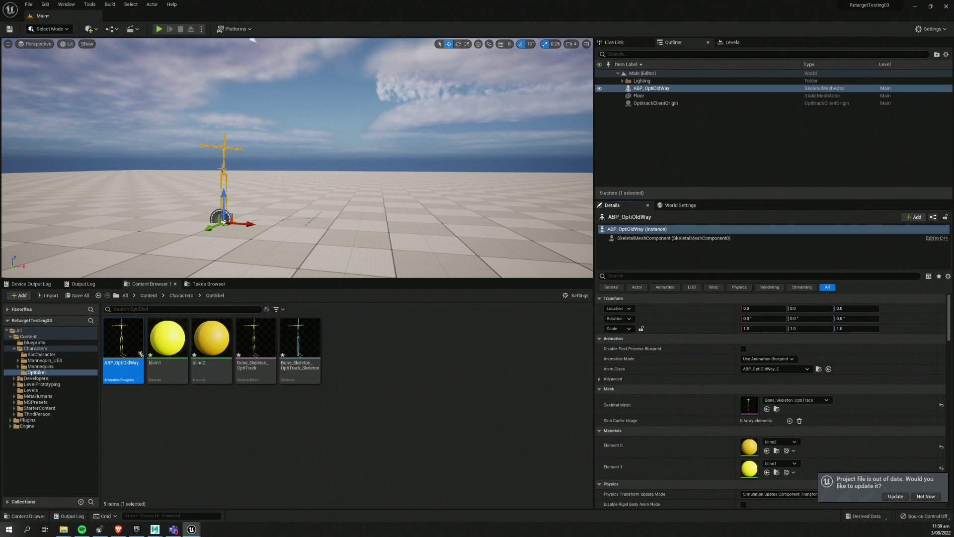
left_click(914, 217)
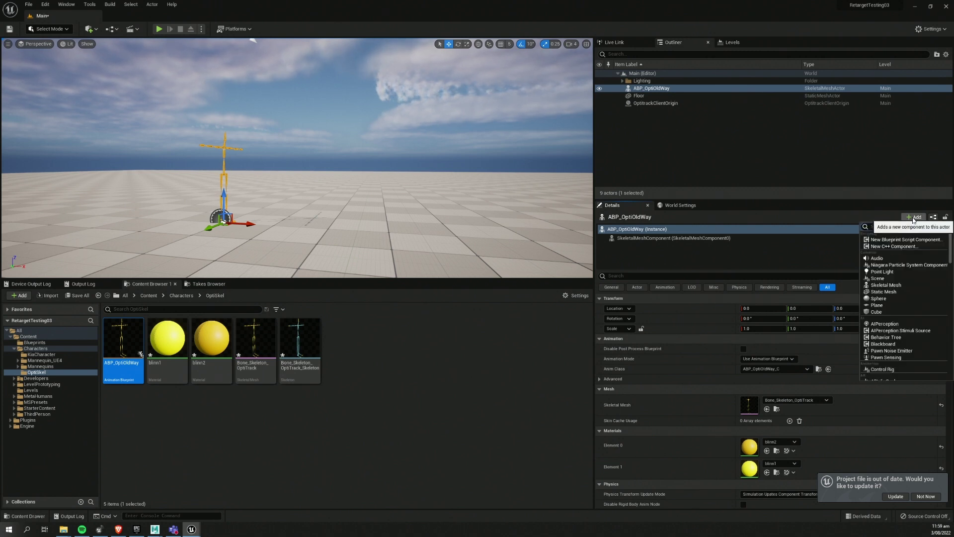
type("oop")
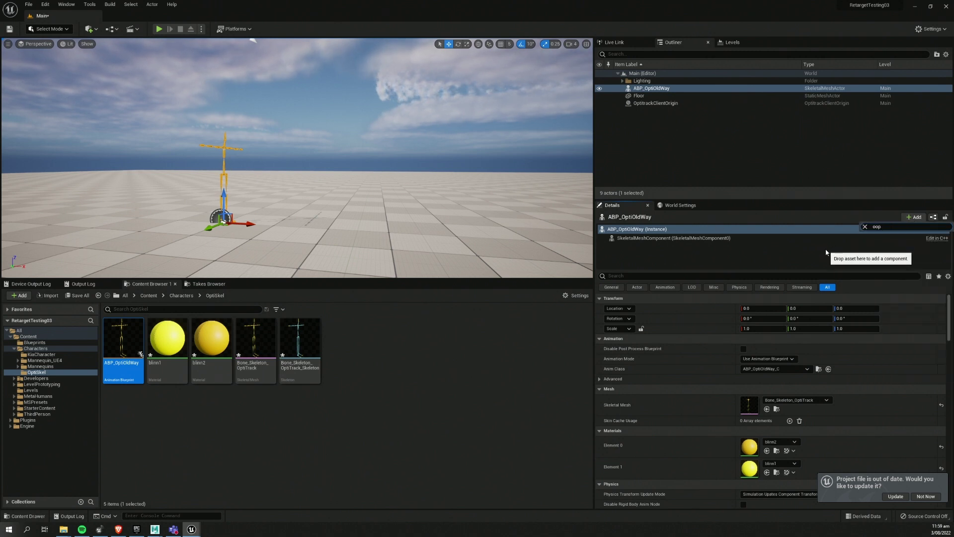
type("pti")
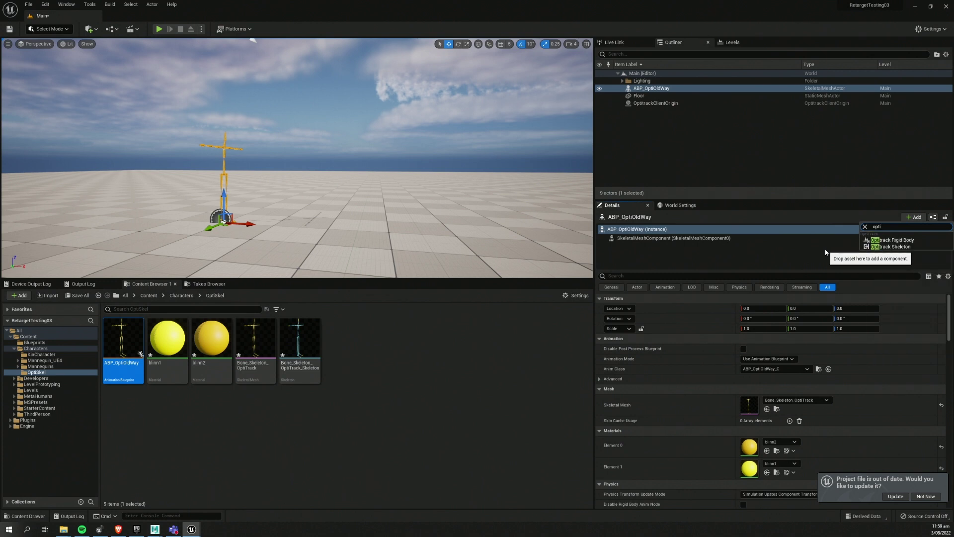
left_click(891, 247)
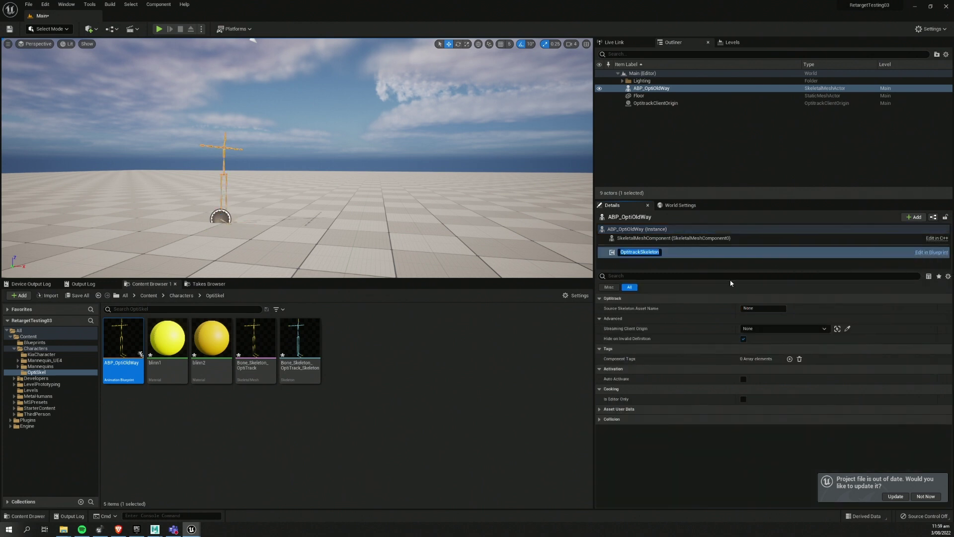
left_click(646, 251)
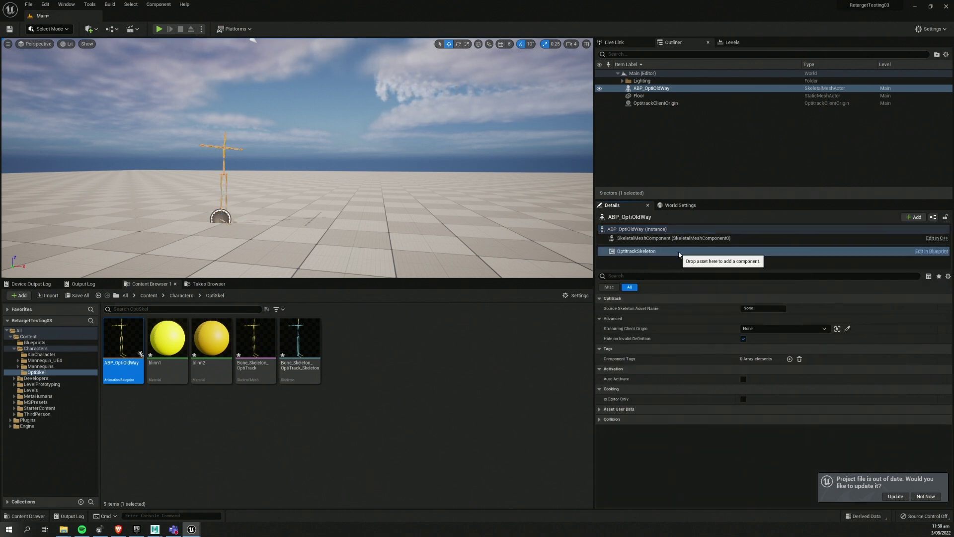
Set the component's Source Skeleton Asset Name to the performer's skeleton name and test the streamed motion by playing and stopping the level.
left_click(748, 308)
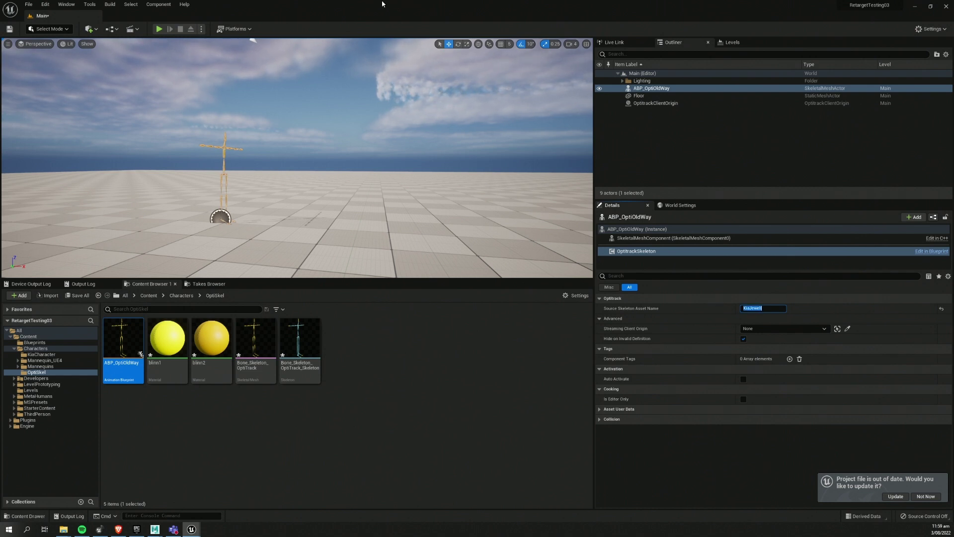
left_click(159, 29)
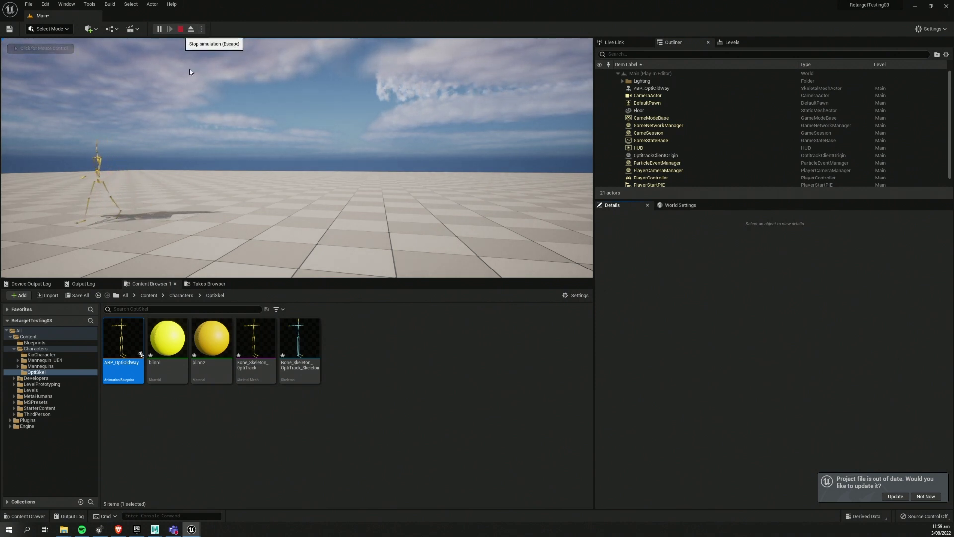
key("Escape")
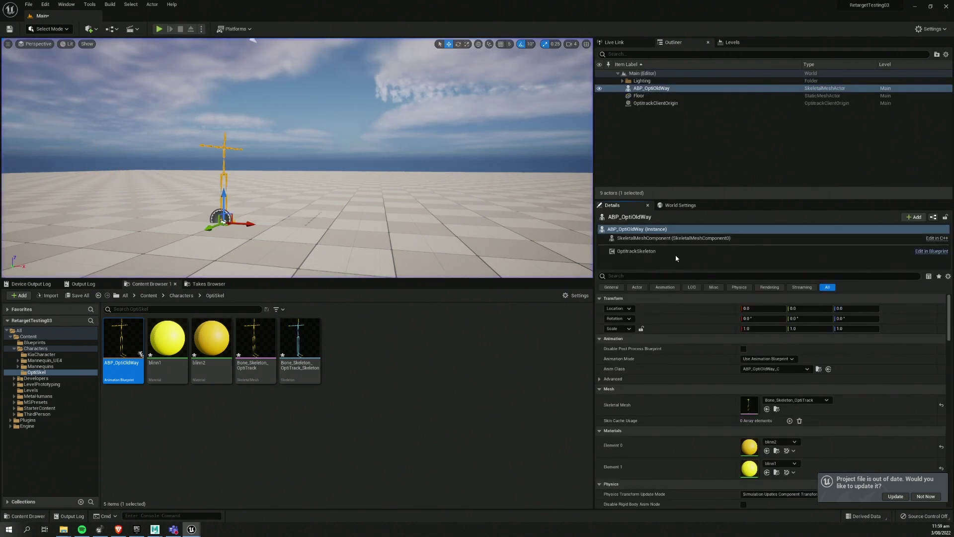
Enable Draw Debug Skeletons on OptitrackClientOrigin and play the level to compare the debug skeleton with the animated one.
left_click(656, 103)
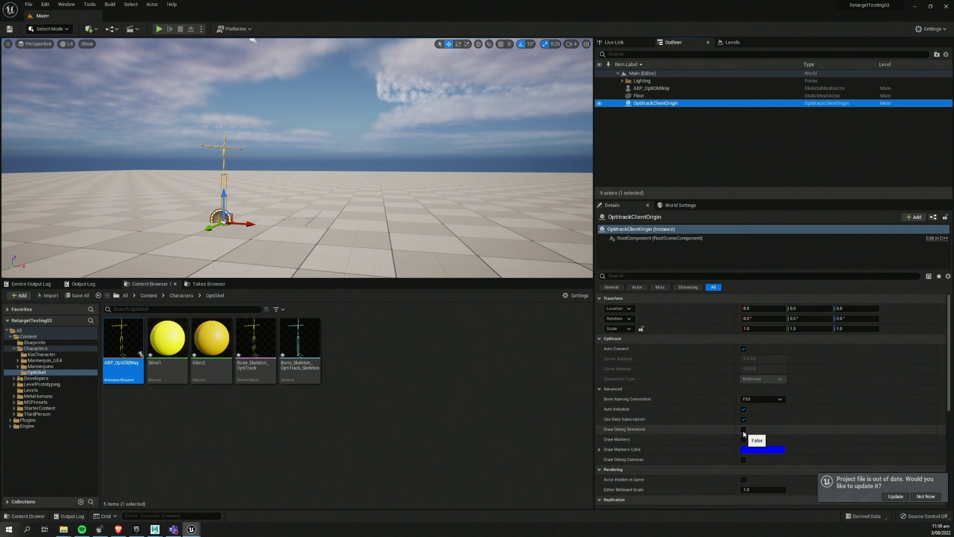
left_click(743, 431)
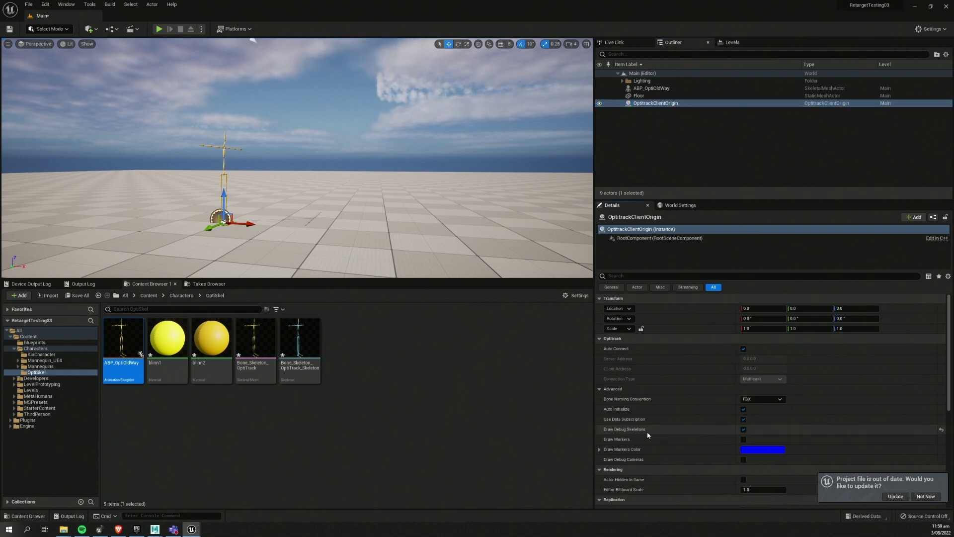
left_click(160, 29)
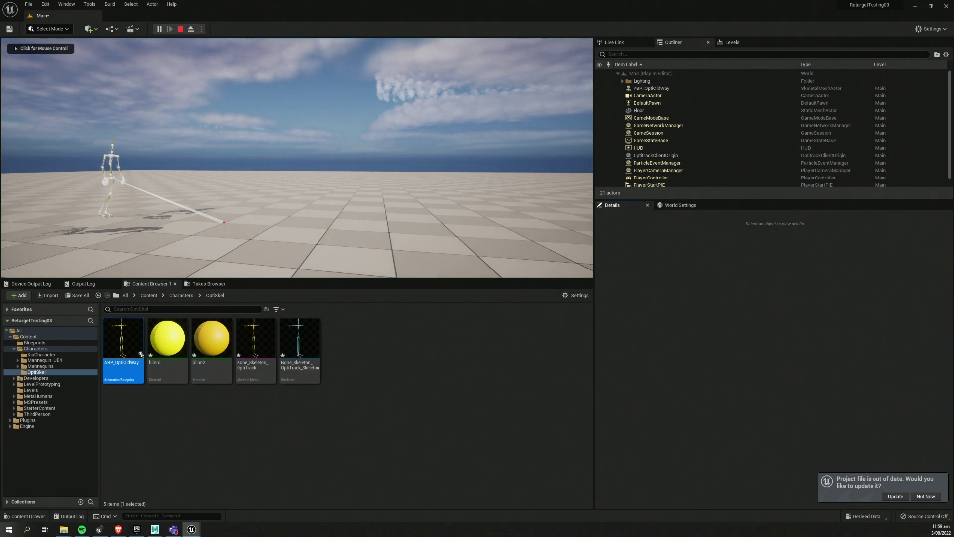
left_click(297, 158)
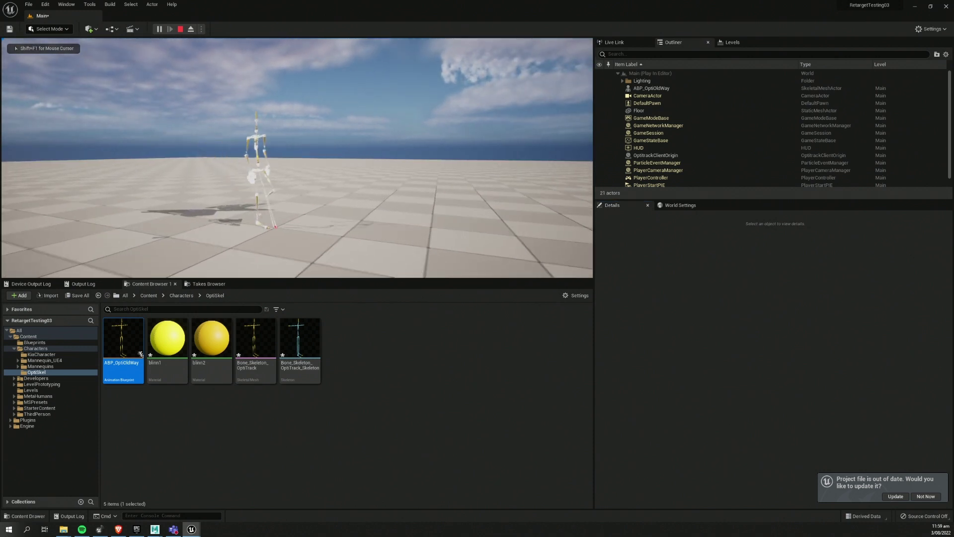
key("w")
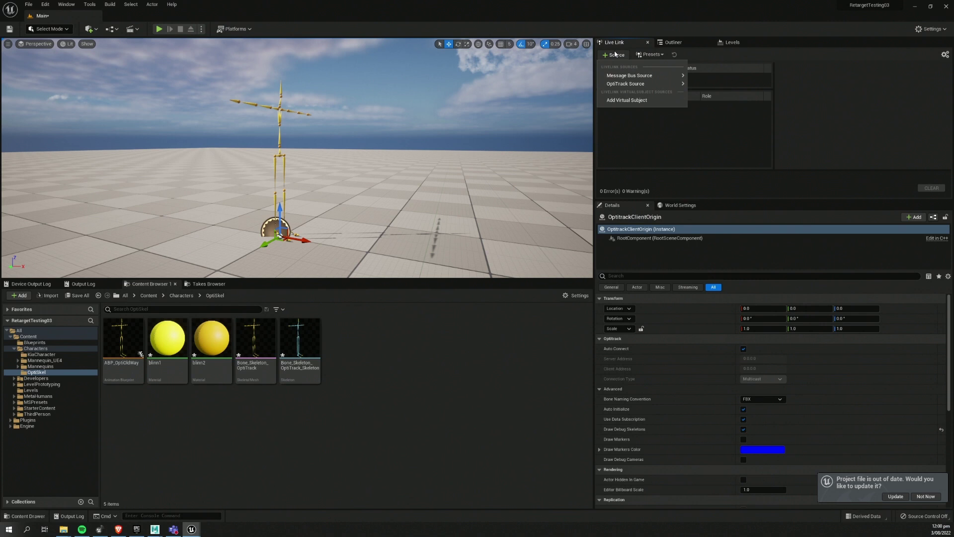
Create an OptiTrack source in Live Link with Connect Automatically enabled.
mouse_move(621, 84)
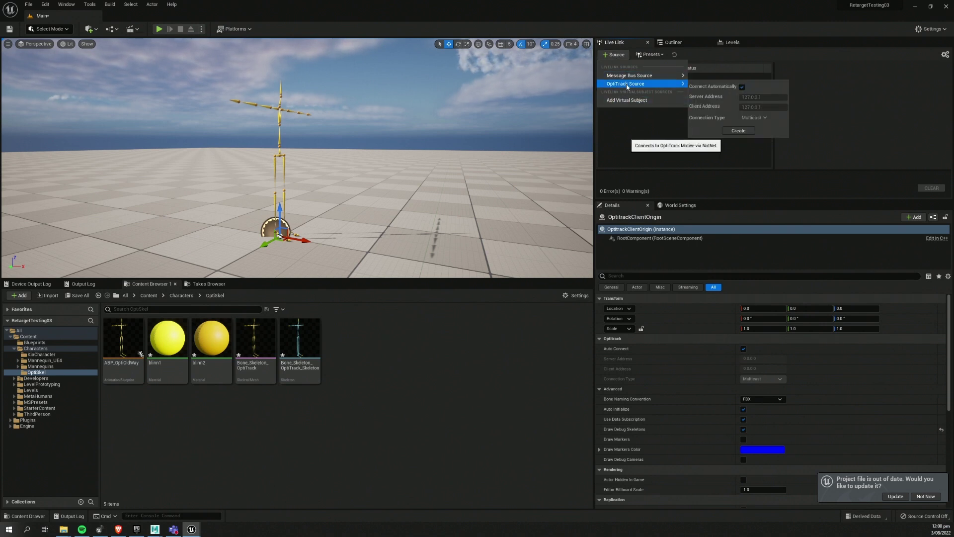
left_click(739, 131)
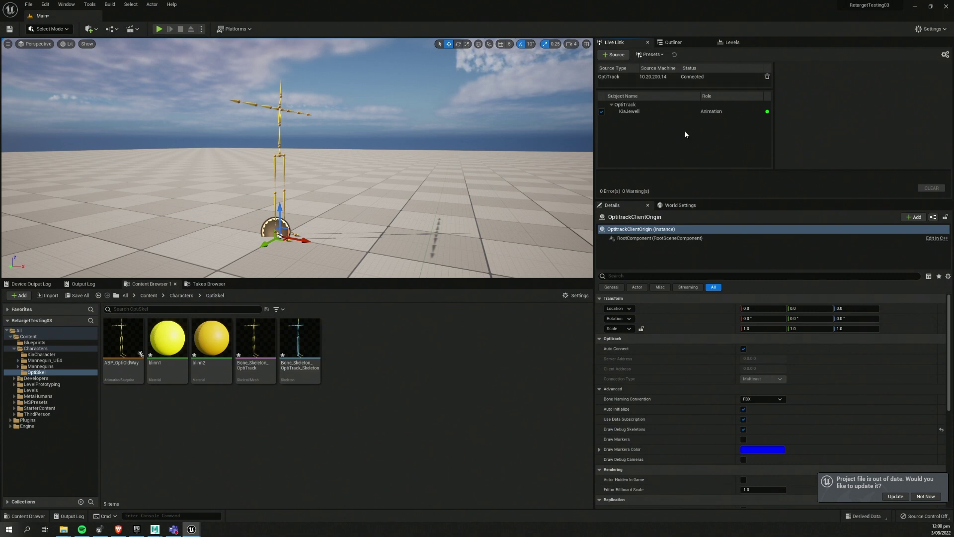
mouse_move(252, 343)
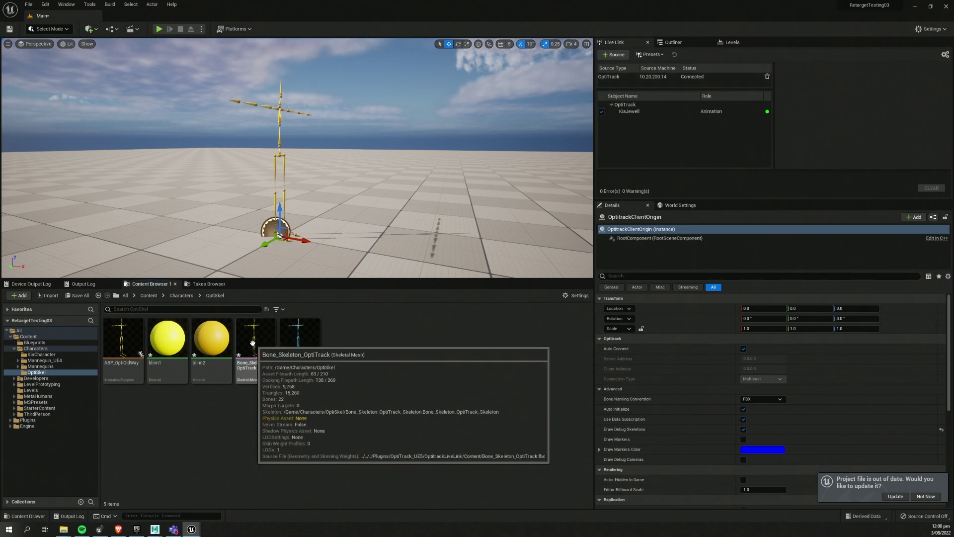
Create an Animation Blueprint for Bone_Skeleton_OptiTrack_Skeleton in the OptiSkel folder and name it ABP_LiveLineWay.
right_click(362, 353)
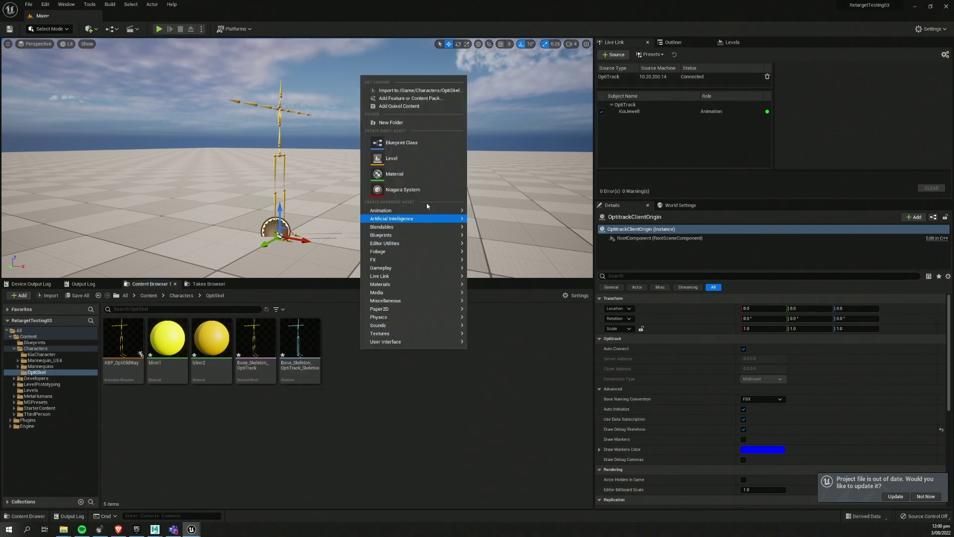
mouse_move(421, 213)
left_click(502, 228)
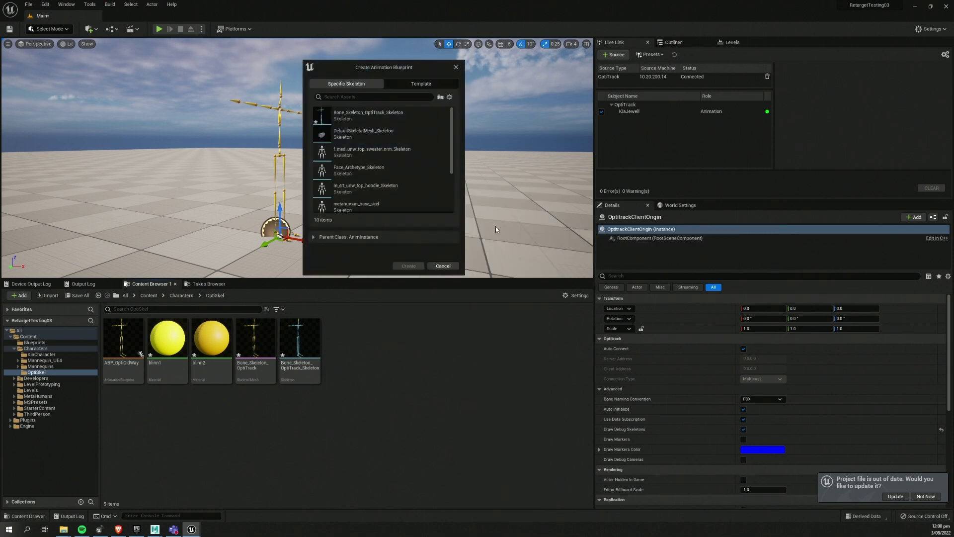
left_click(341, 114)
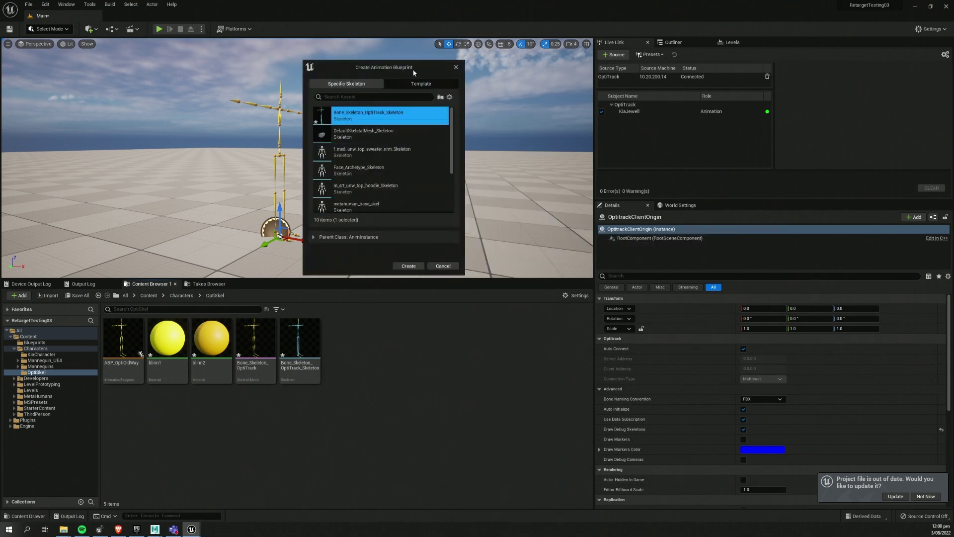
left_click(409, 266)
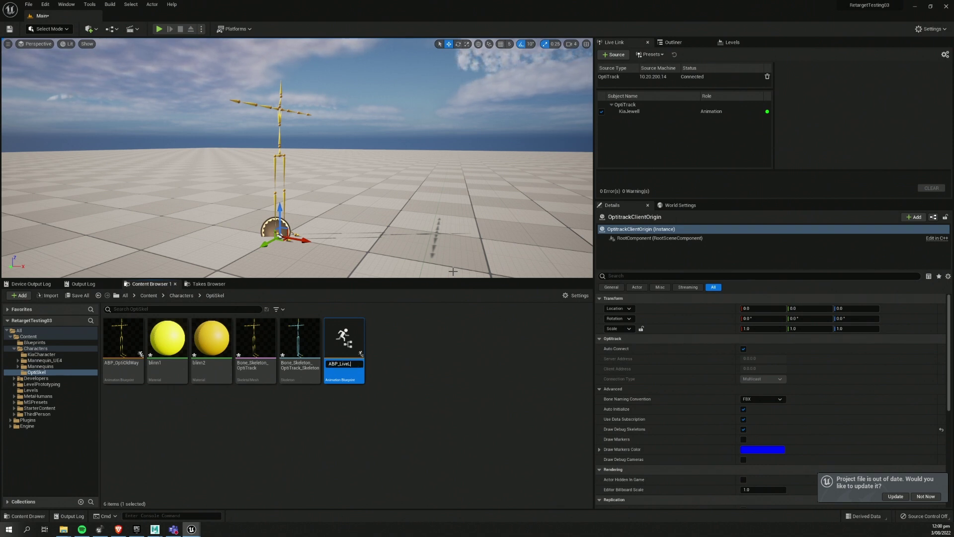
type("ABP_LiveLineWay")
key("Return")
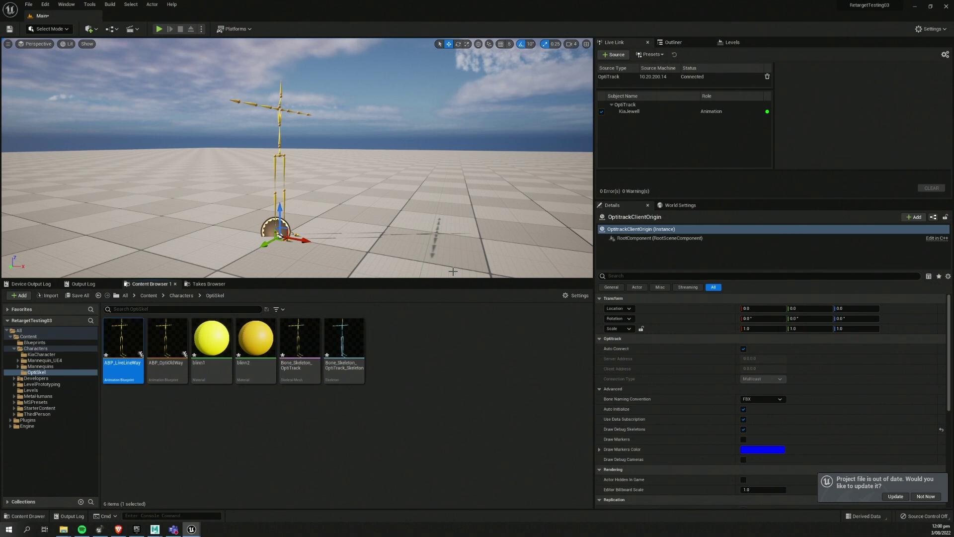
Open ABP_LiveLineWay, add a Live Link Pose node to its AnimGraph and connect it to the Output Pose result.
double_click(116, 347)
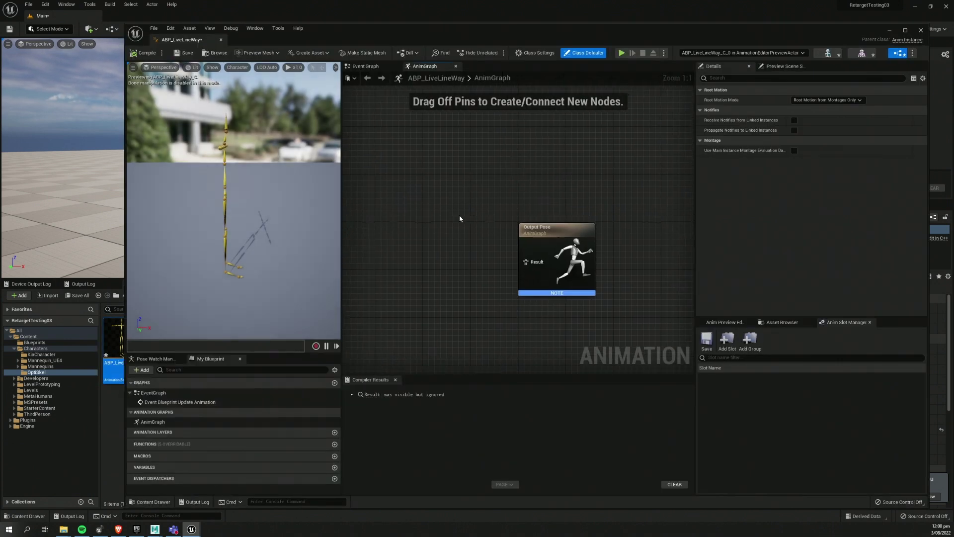
right_click(401, 221)
type("live")
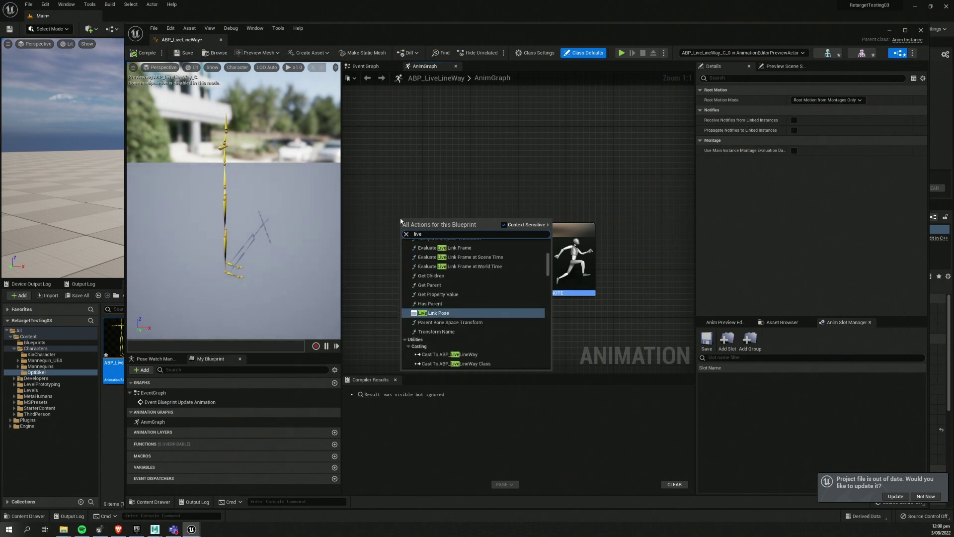
type("link po")
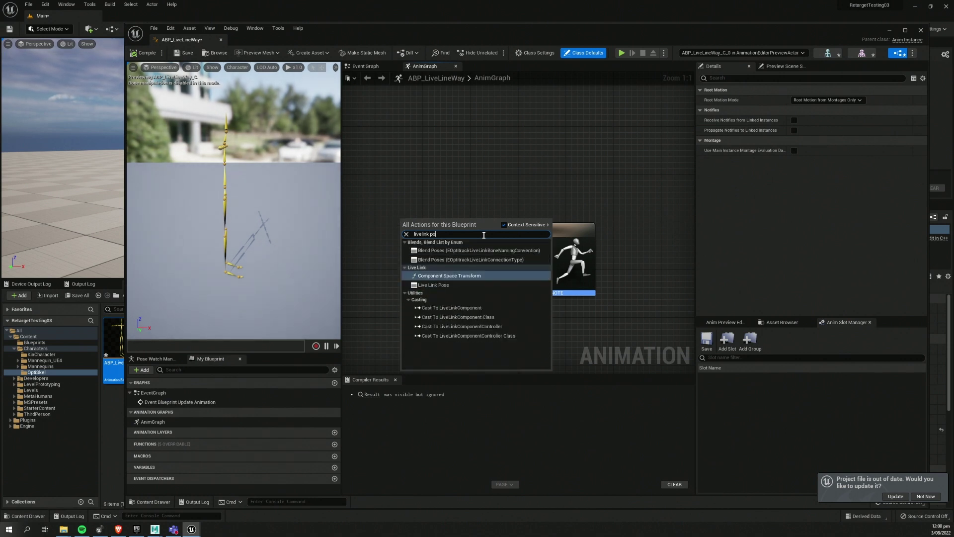
left_click(433, 285)
left_click_drag(471, 231, 511, 269)
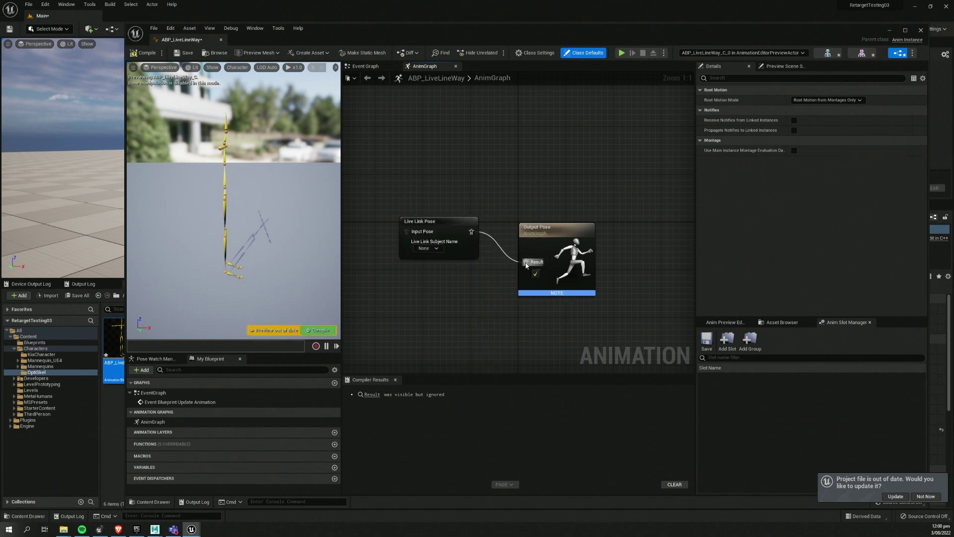
Choose the performer's subject as the Live Link Pose node's Live Link Subject Name and align the node with Output Pose.
left_click(436, 247)
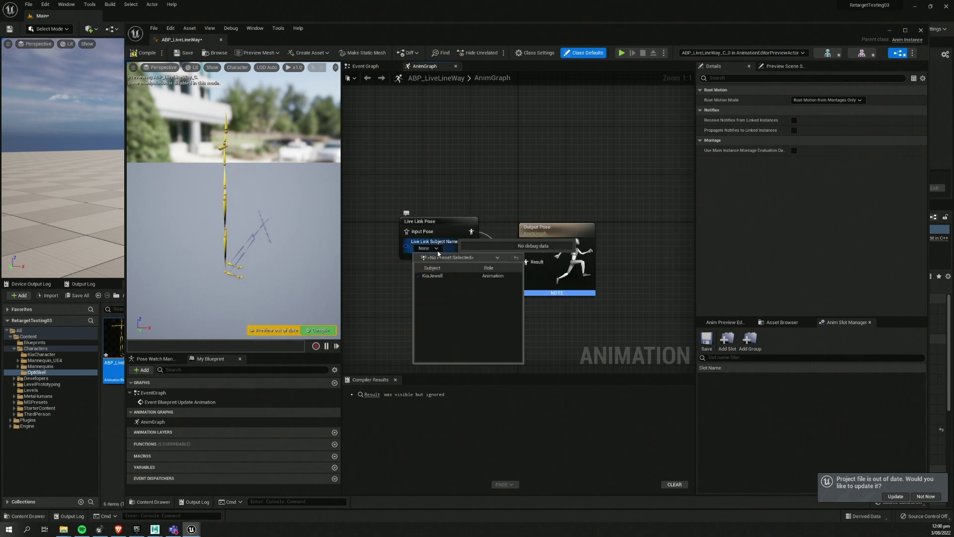
left_click(437, 276)
left_click_drag(470, 220, 463, 244)
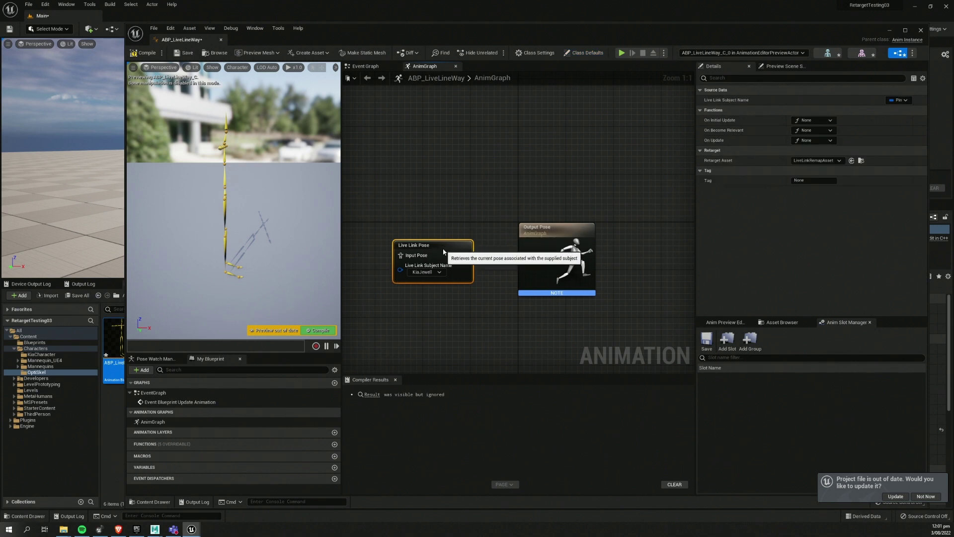
Set the Live Link Pose node's Retarget Asset to OptiTrackLiveLinkRetarget, and compile and save ABP_LiveLineWay before closing it.
left_click(815, 160)
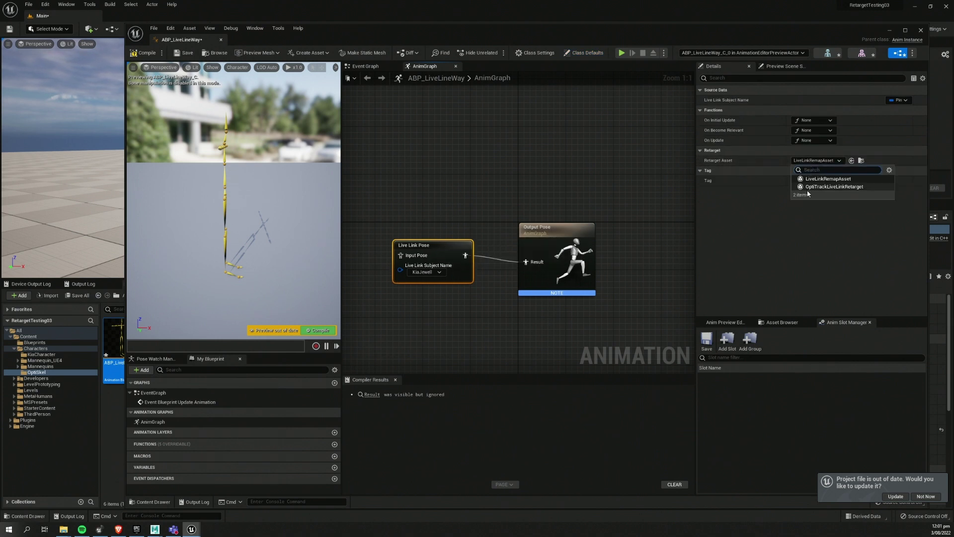
left_click(845, 187)
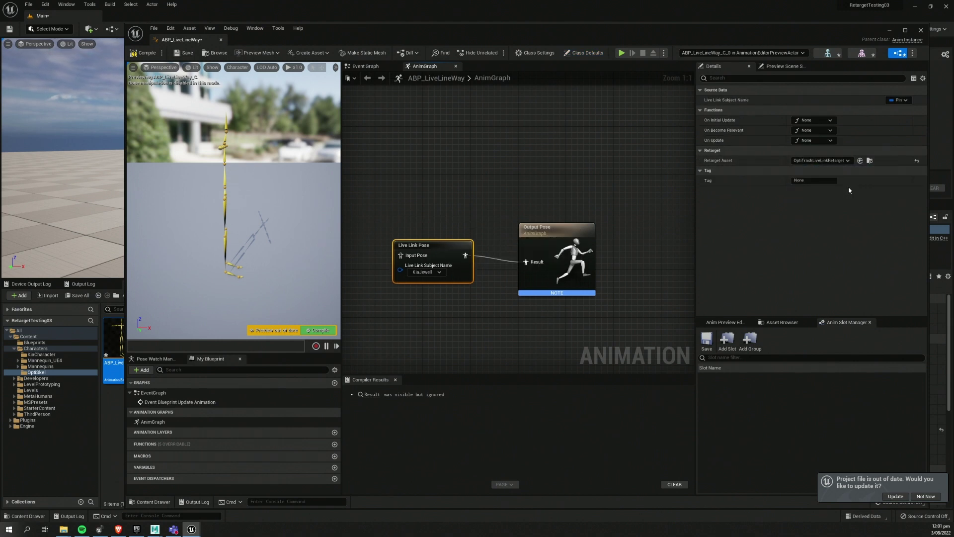
left_click(320, 331)
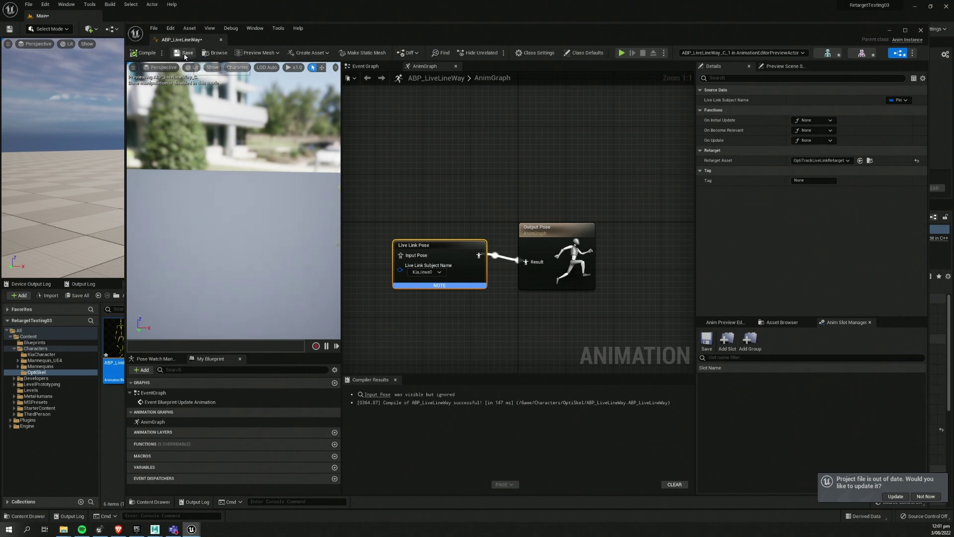
left_click(221, 39)
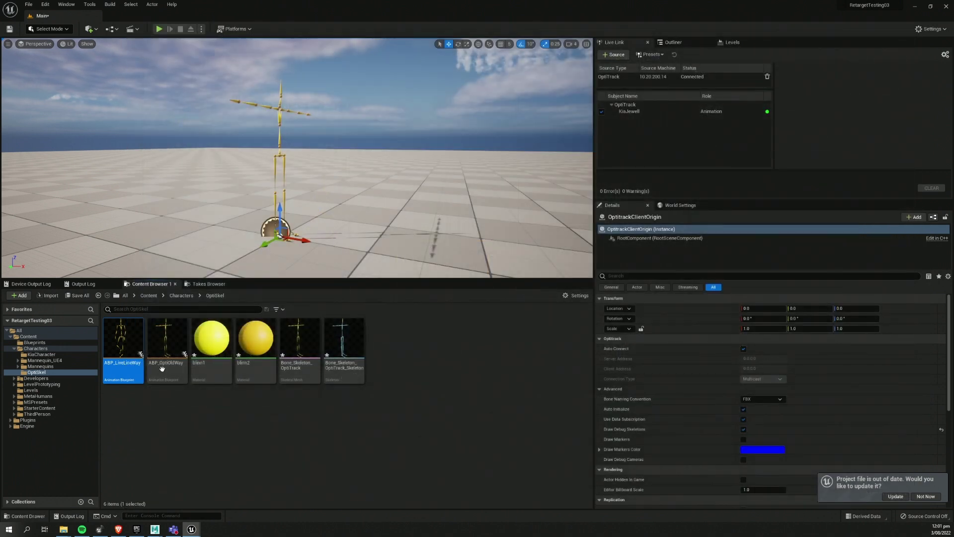
Place ABP_LiveLineWay in the level and assign the MI_Solid_Blue material to its Element 1 slot.
left_click_drag(162, 368, 155, 240)
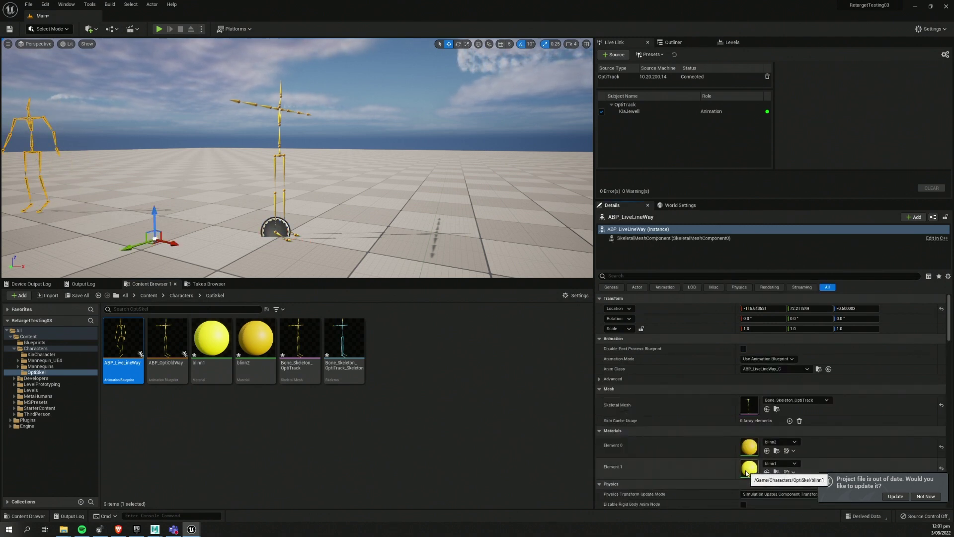
left_click(781, 463)
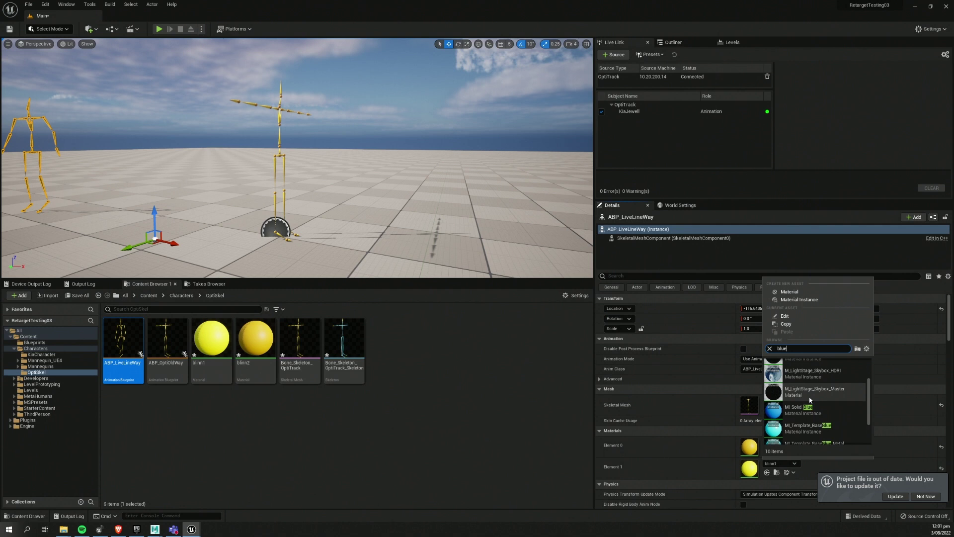
left_click(795, 365)
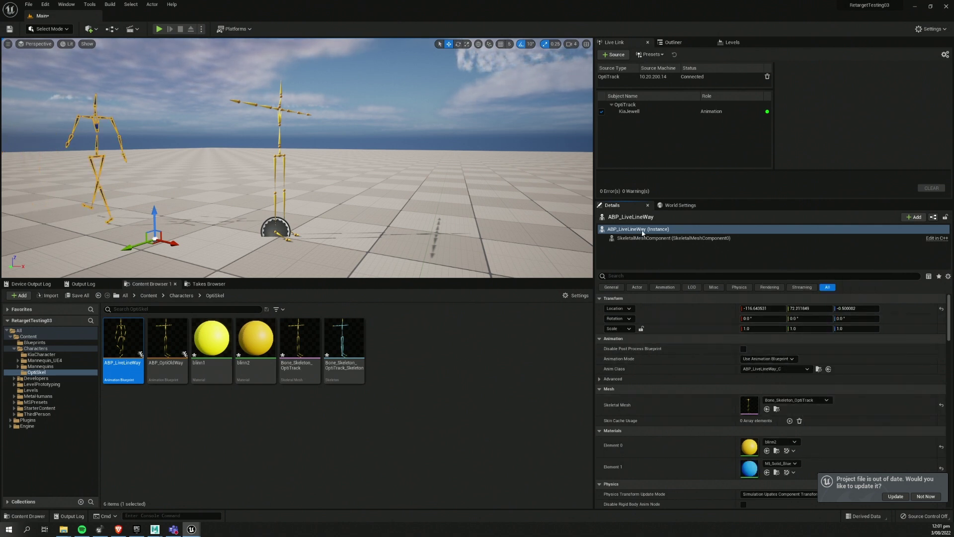
Add a Live Link Skeletal Animation component named LiveLink to the ABP_LiveLineWay actor.
left_click(915, 217)
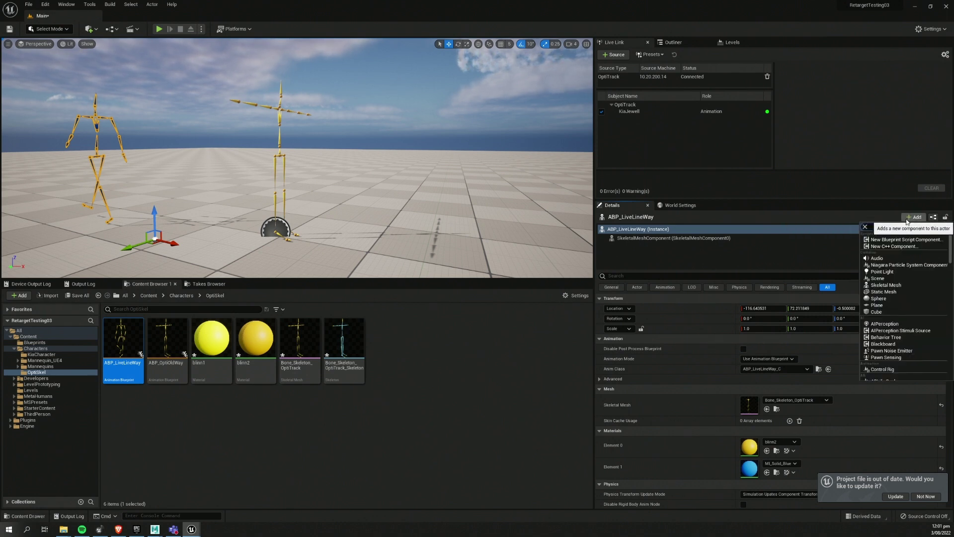
type("live")
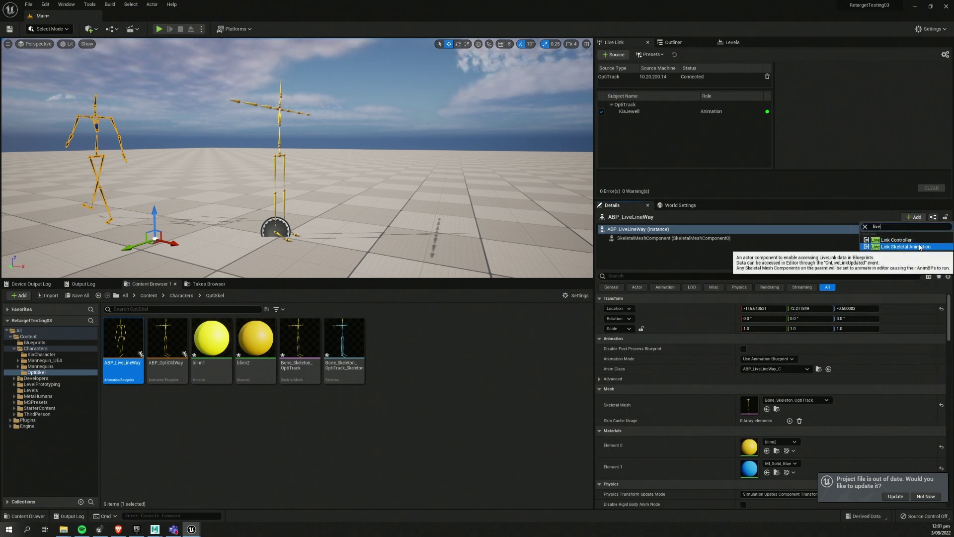
left_click(899, 247)
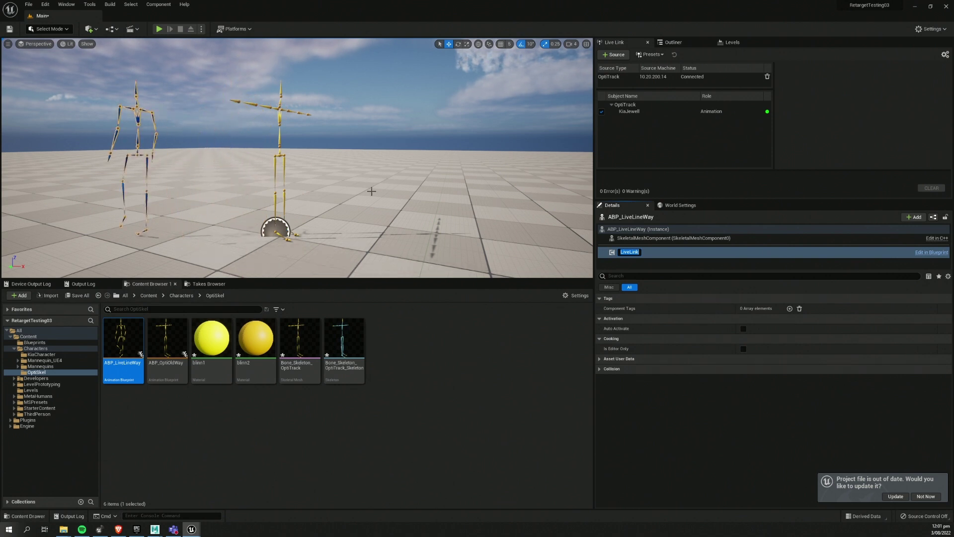
key("Return")
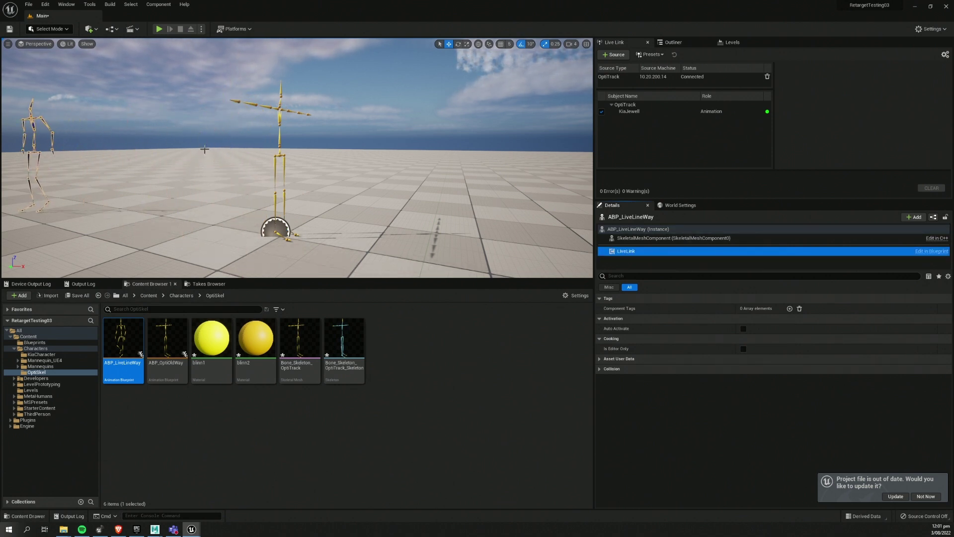
Reset the ABP_LiveLineWay actor's location to the world origin (0, 0, 0).
left_click_drag(289, 183, 362, 207)
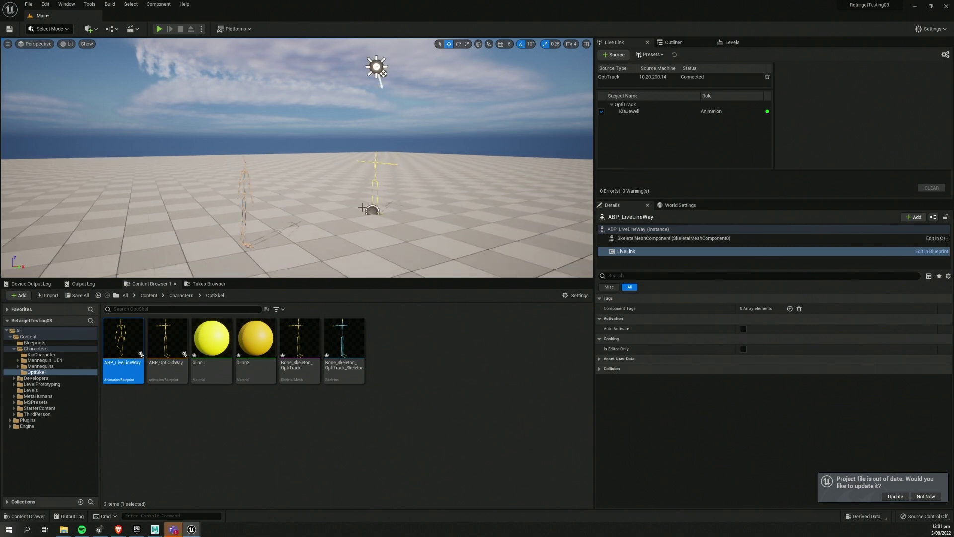
left_click(680, 43)
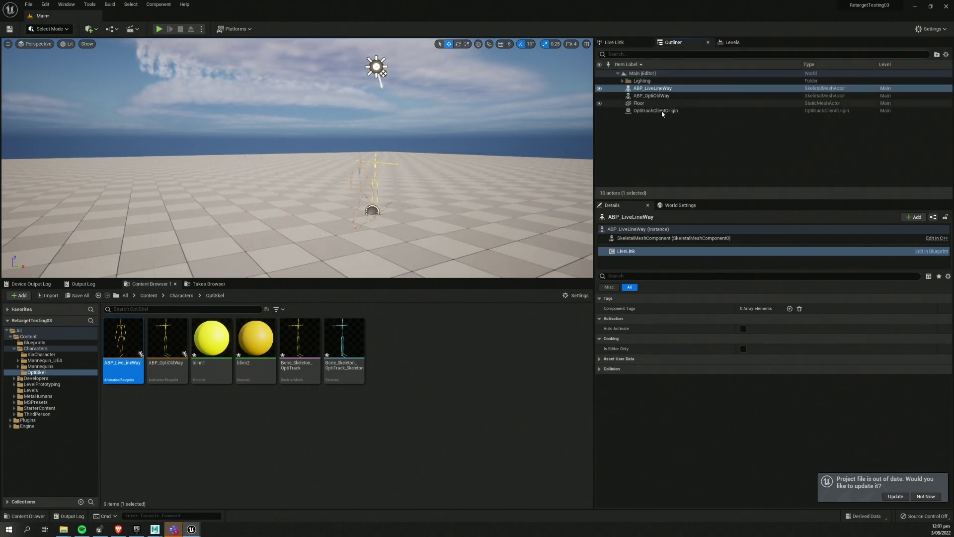
left_click(654, 88)
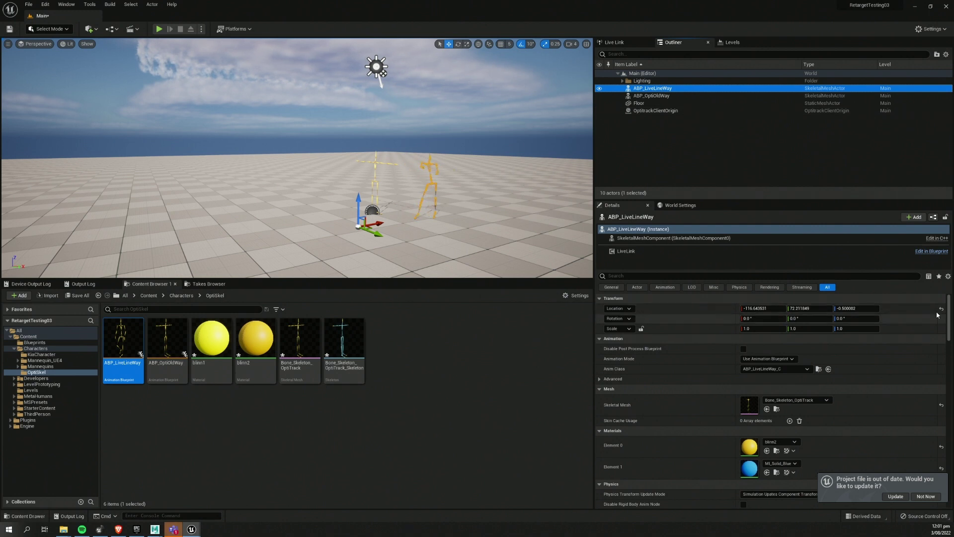
left_click(941, 309)
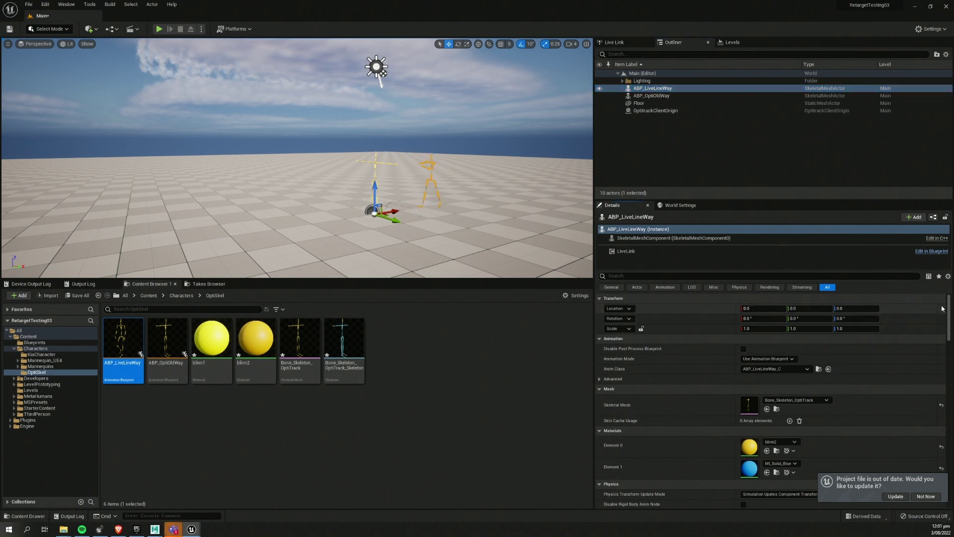
left_click(655, 89)
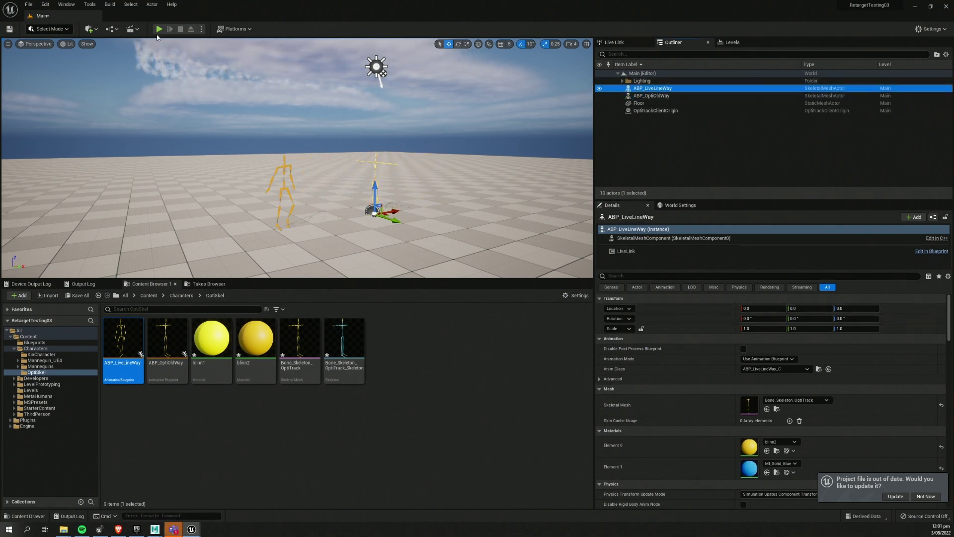
Preview both skeletons in play mode, and hide the ABP_OptiOldWay actor in the level once play is stopped.
left_click(159, 30)
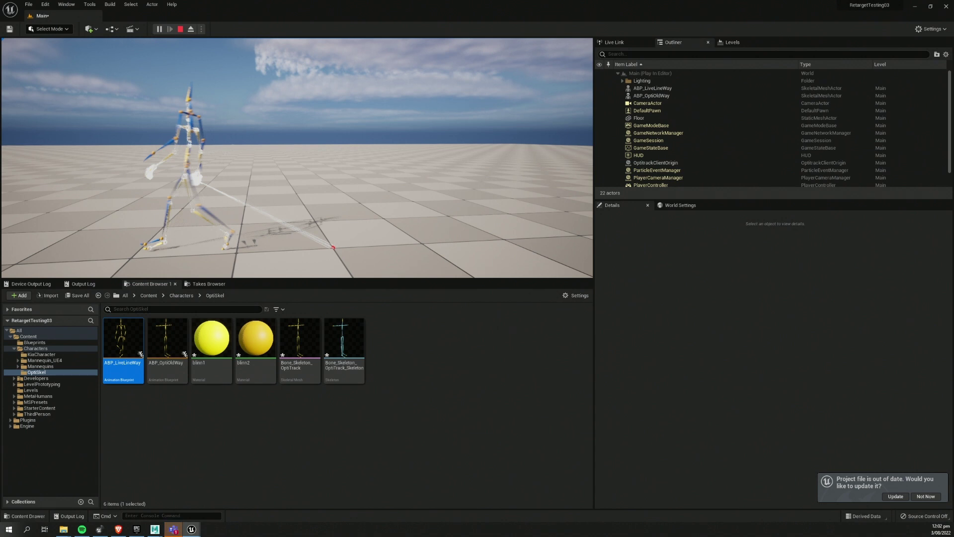
key("Escape")
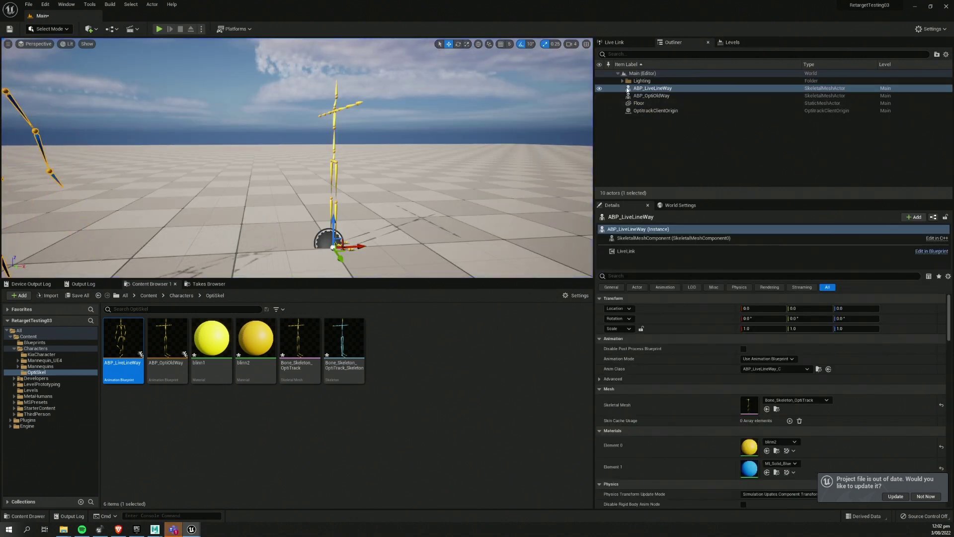
left_click(656, 96)
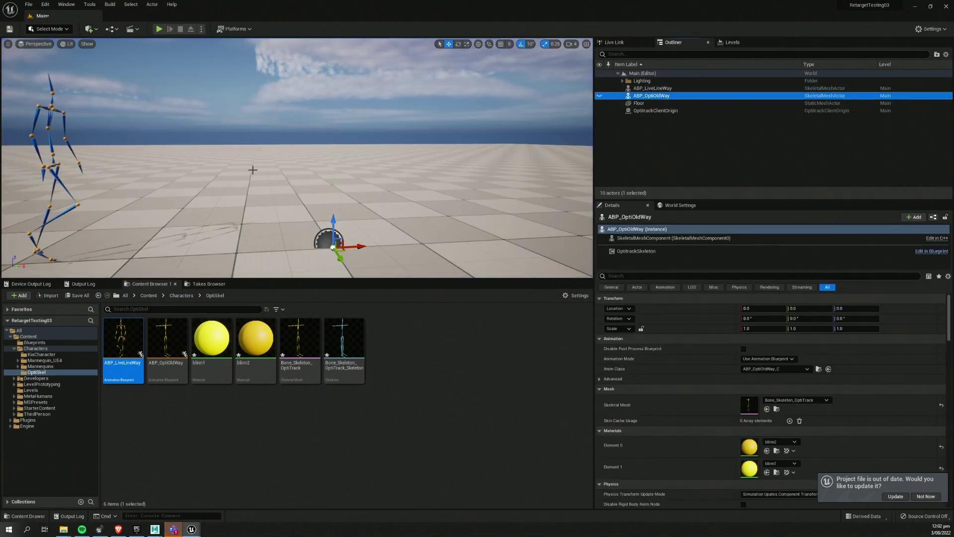
mouse_move(261, 175)
right_mouse_down()
mouse_move(402, 174)
mouse_move(261, 174)
right_mouse_up()
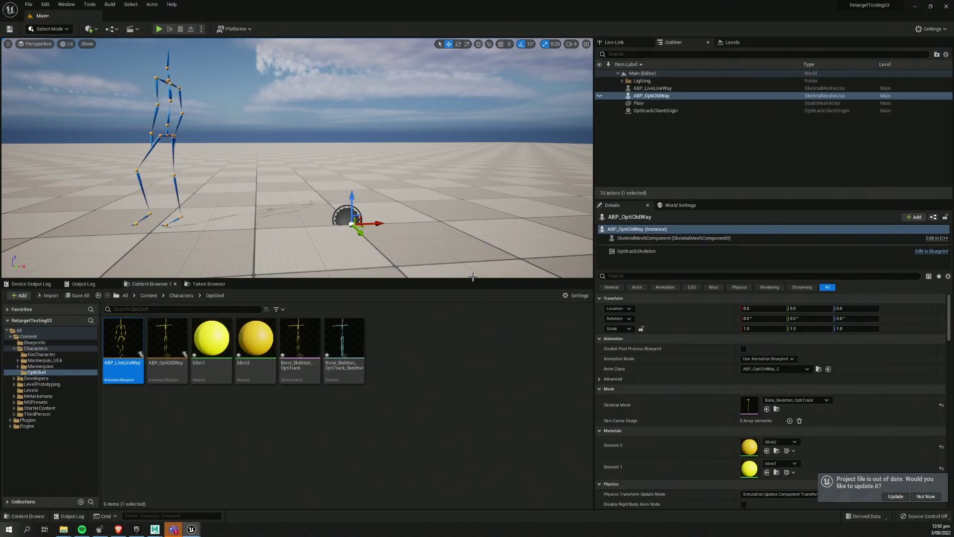
Open ABP_LiveLineWay and ABP_OptiOldWay and compare the Live Link Pose and OptiTrack Skeleton nodes in their AnimGraphs.
mouse_move(115, 347)
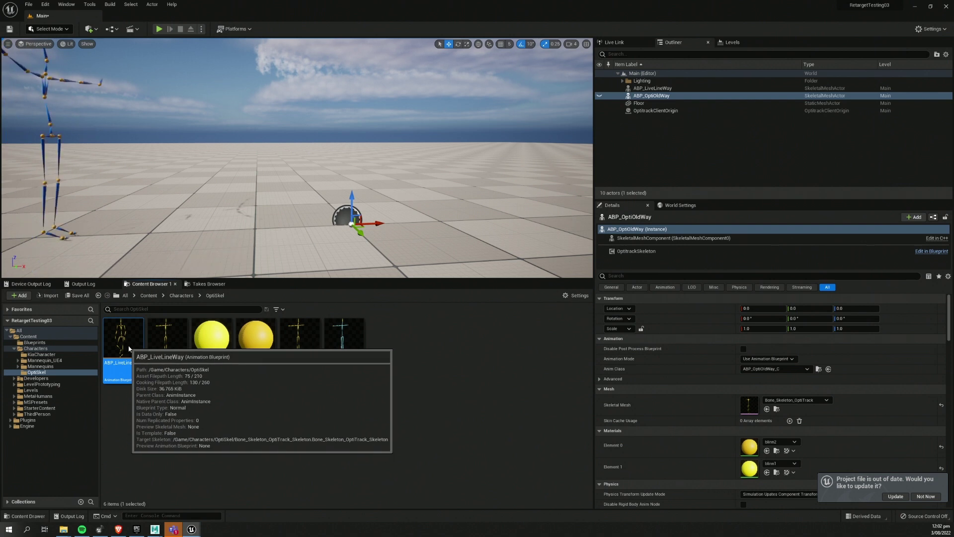
double_click(128, 348)
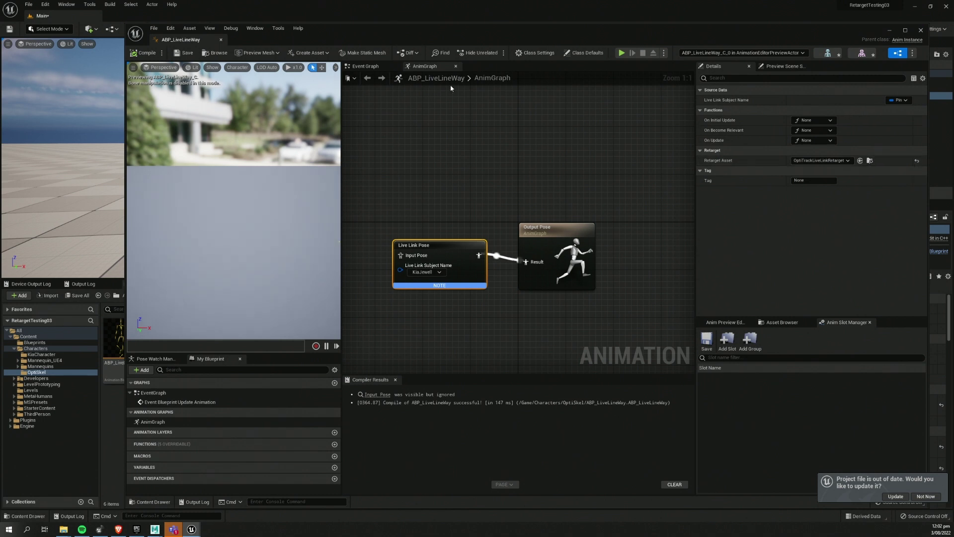
left_click_drag(308, 40, 444, 31)
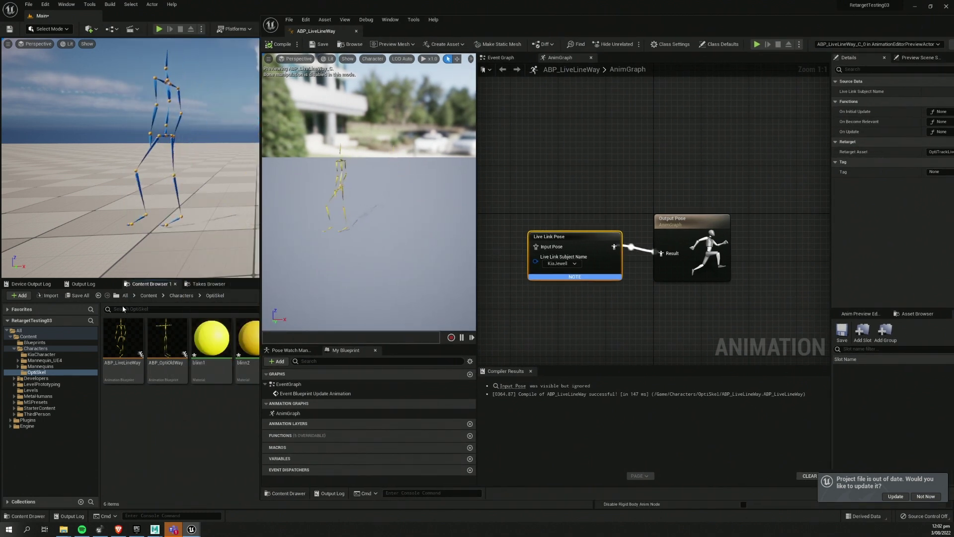
left_click(163, 343)
double_click(163, 343)
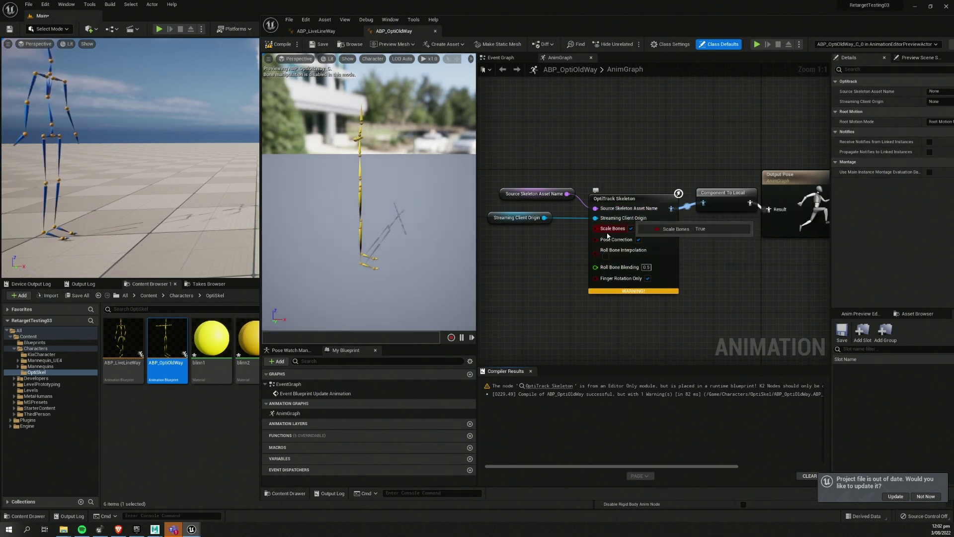
left_click(316, 30)
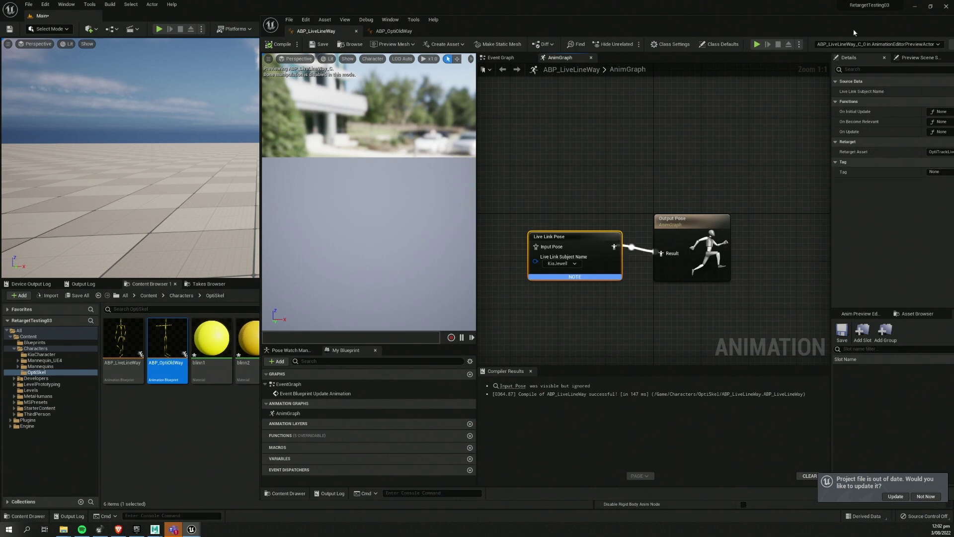
left_click_drag(854, 33, 697, 32)
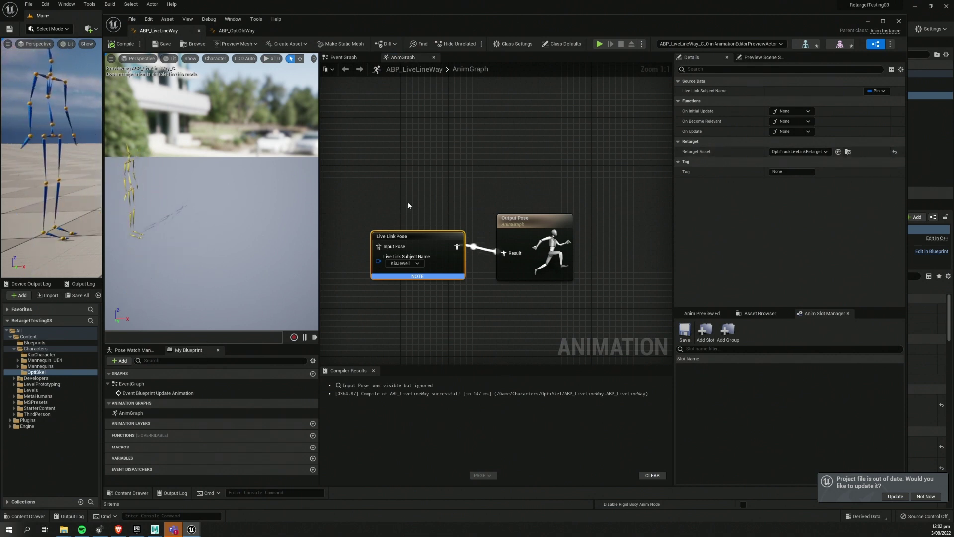
left_click_drag(845, 23, 8, 44)
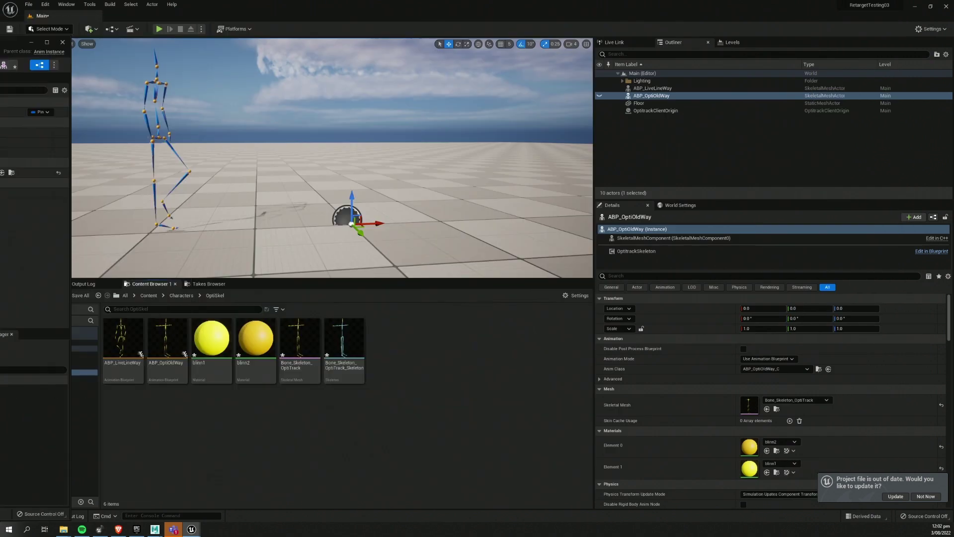
Create a Blueprint Class in the OptiSkel folder with OptiTrackLiveLinkRetarget as parent class and name it BP_OptiRetarg.
right_click(416, 353)
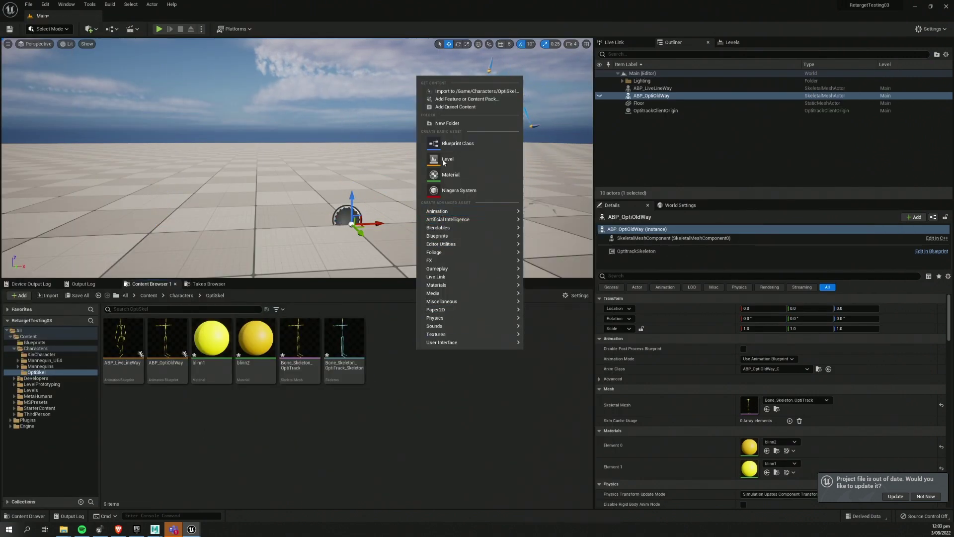
left_click(447, 144)
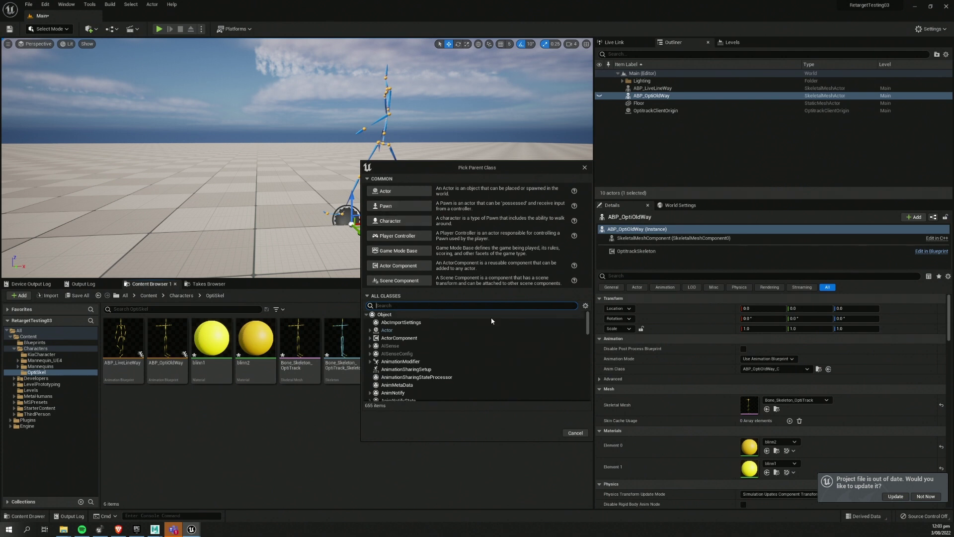
type("opti")
scroll(411, 358, "down", 3)
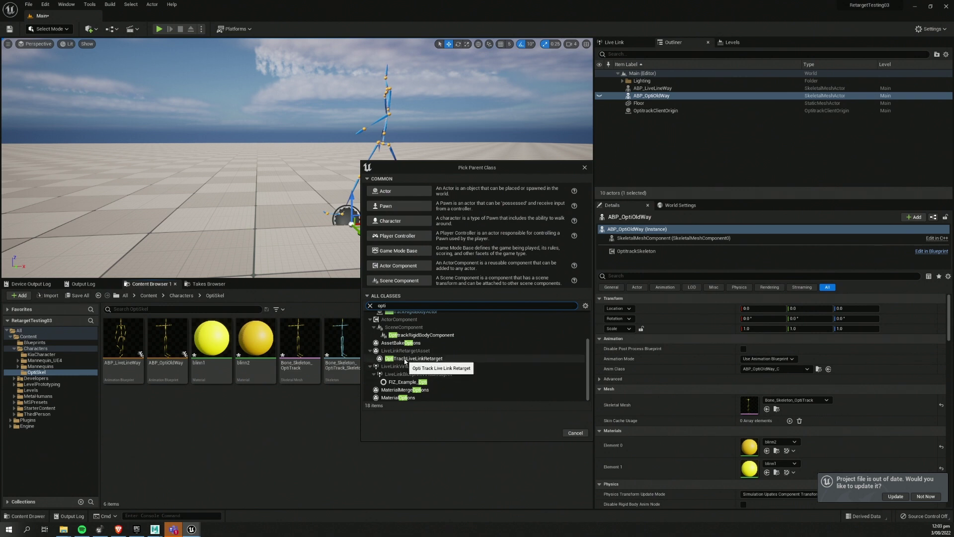
left_click(405, 359)
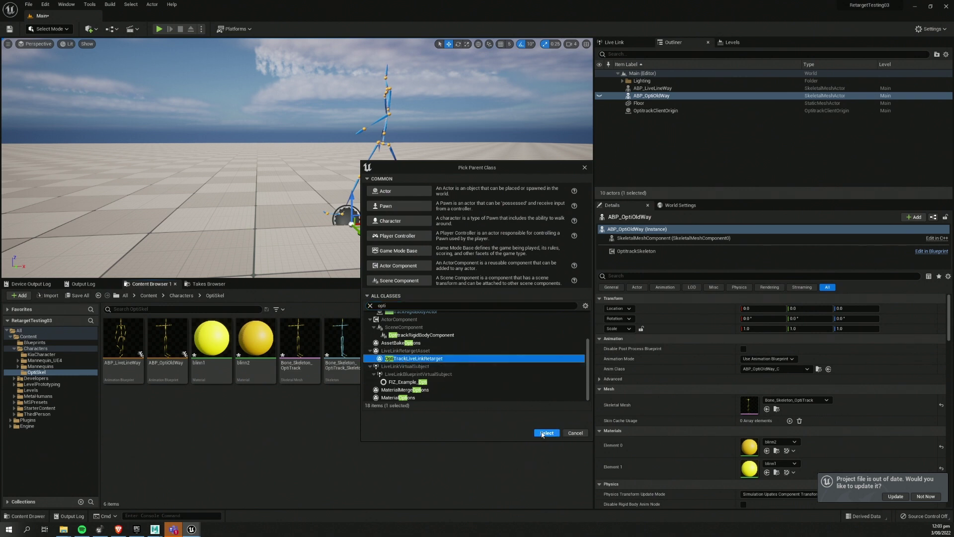
left_click(547, 433)
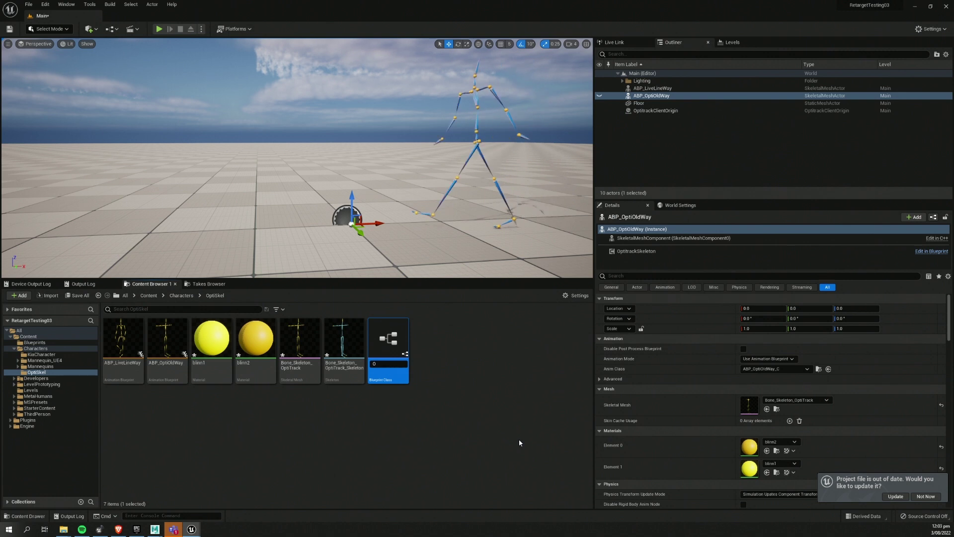
key("BackSpace")
type("BP_")
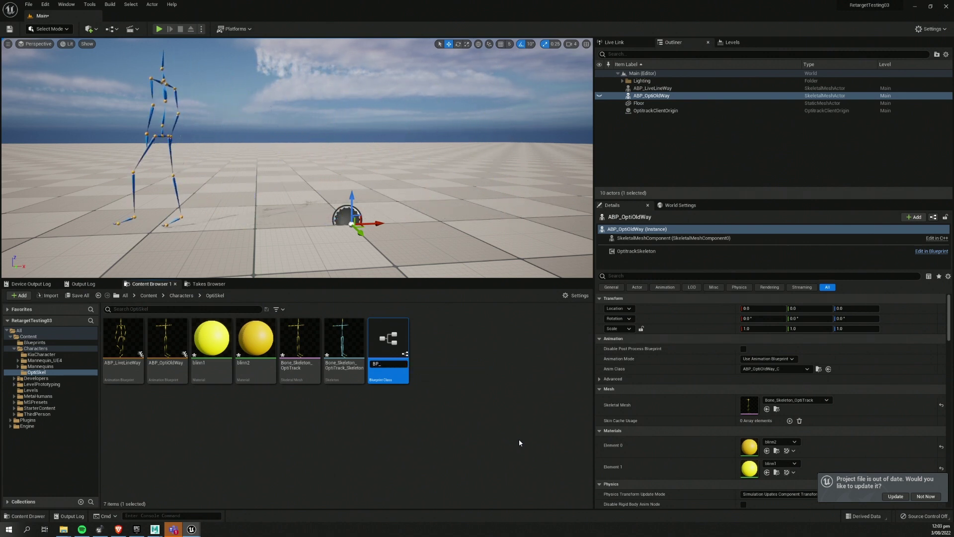
type("OptiReta")
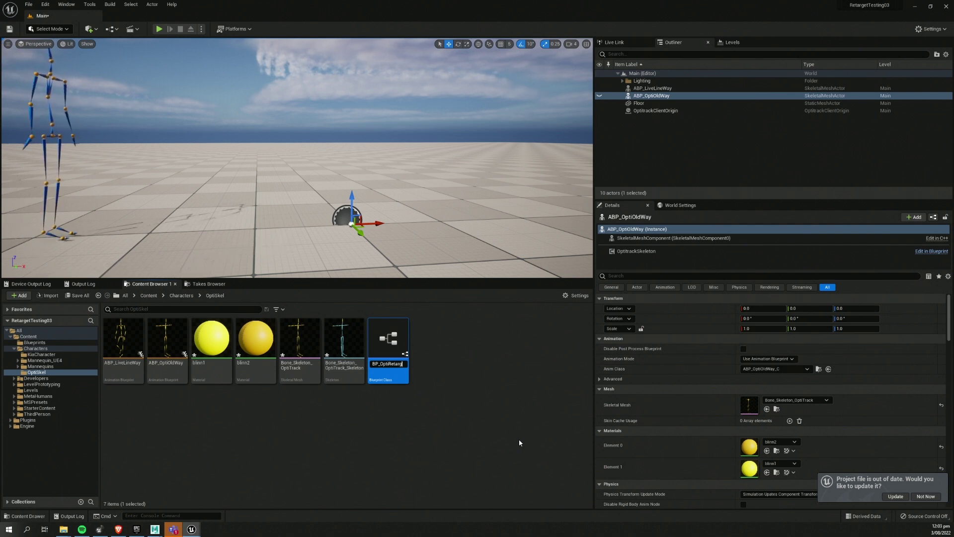
type("rg")
key("Return")
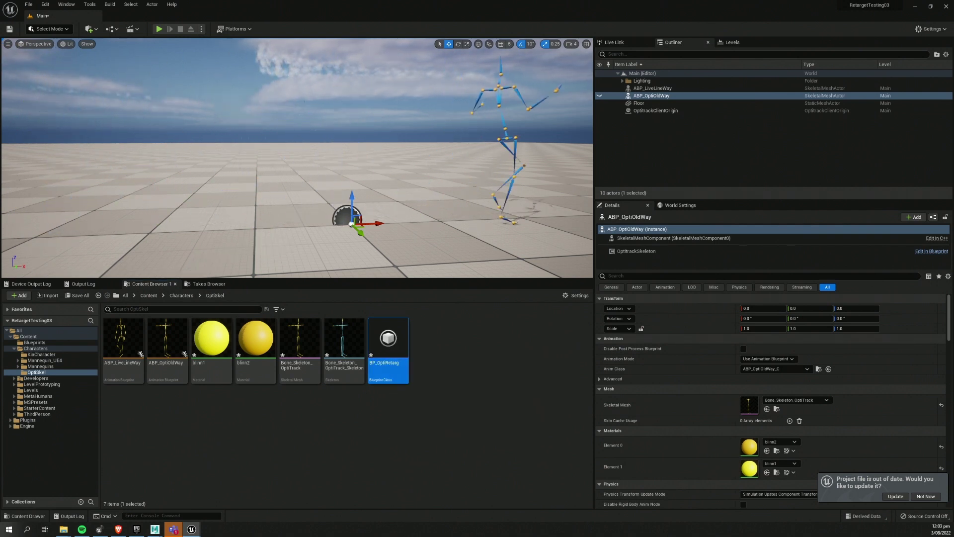
Review the bone names in BP_OptiRetarg, then assign it as the Retarget Asset of ABP_LiveLineWay's Live Link Pose node and compile.
key("Return")
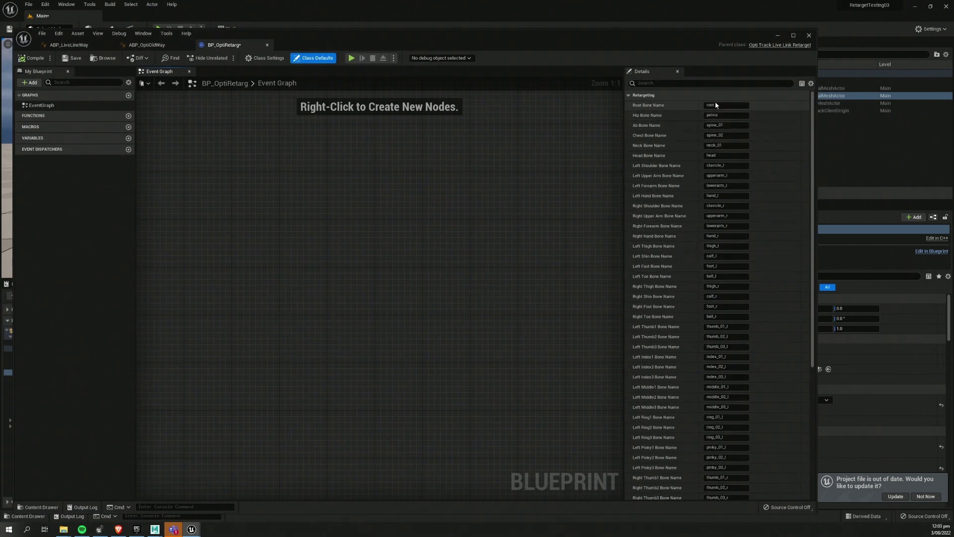
scroll(701, 193, "down", 5)
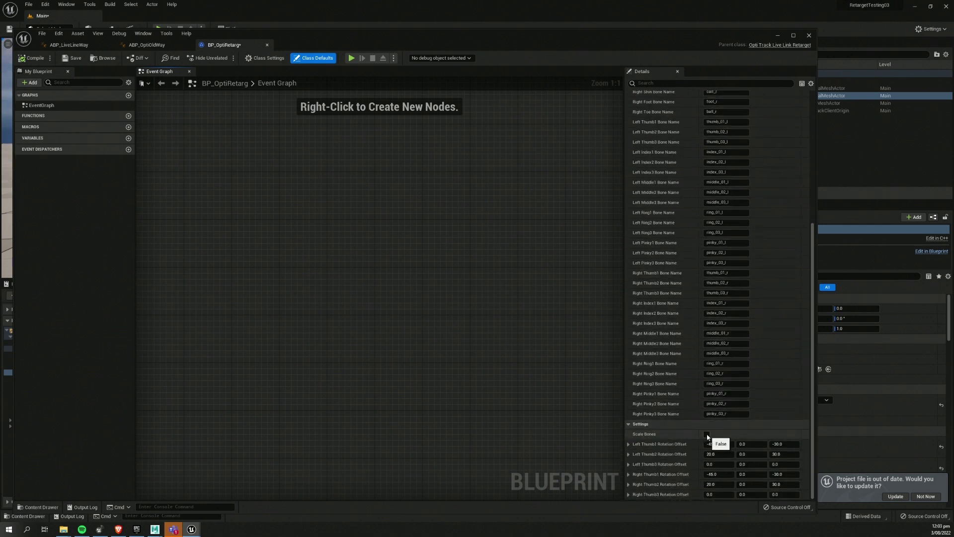
left_click(73, 46)
left_click(711, 166)
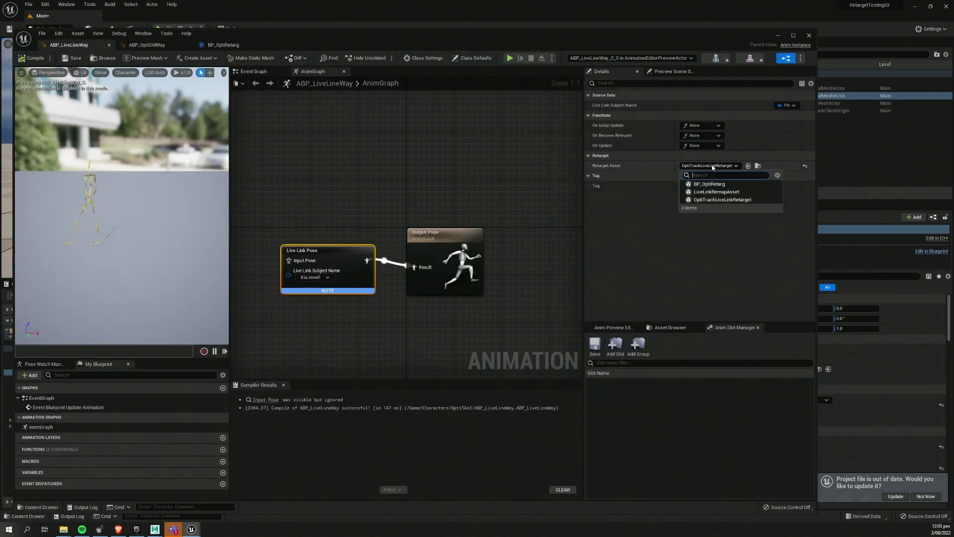
left_click(706, 184)
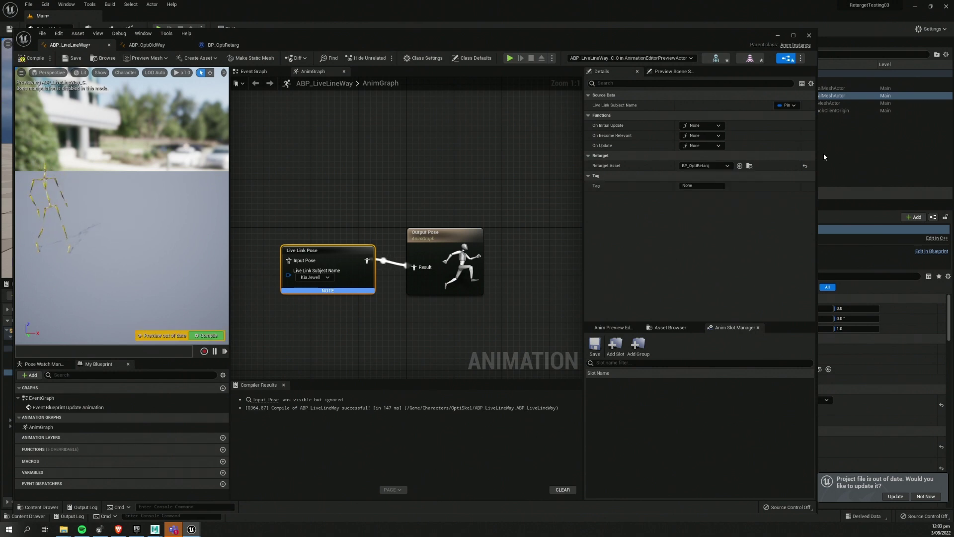
left_click(205, 334)
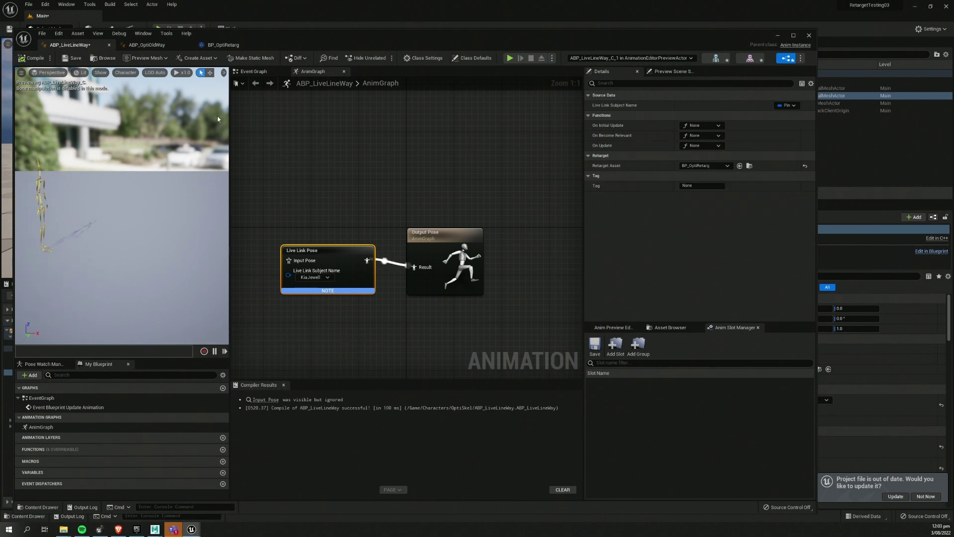
right_click_drag(125, 208, 112, 211)
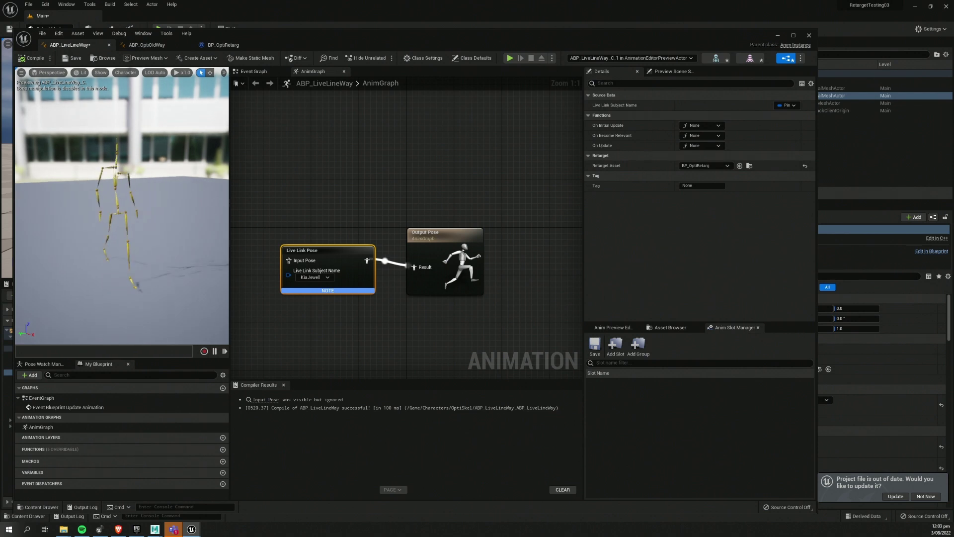
Unhide the ABP_OptiOldWay actor in the level and preview both skeletons in play mode, stopping play when done.
key("alt+Tab")
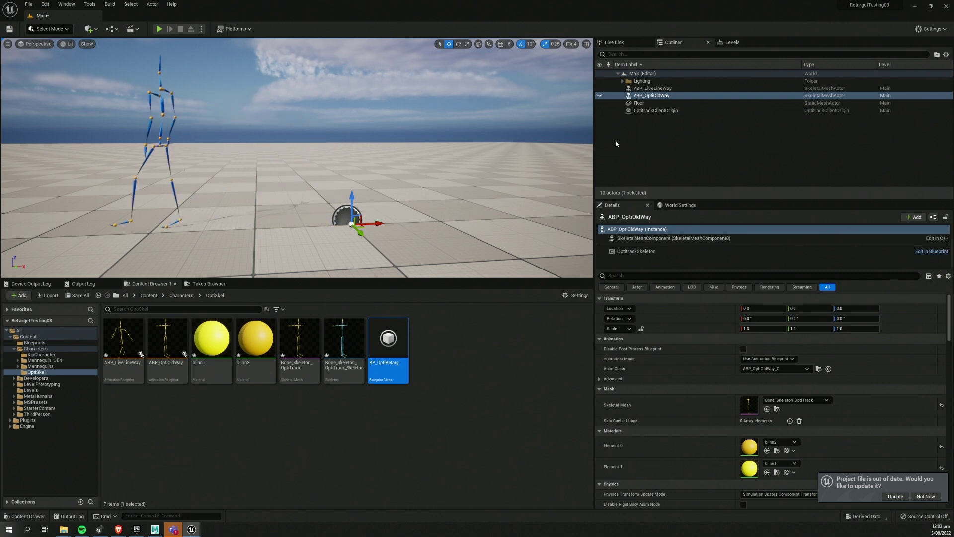
left_click(600, 96)
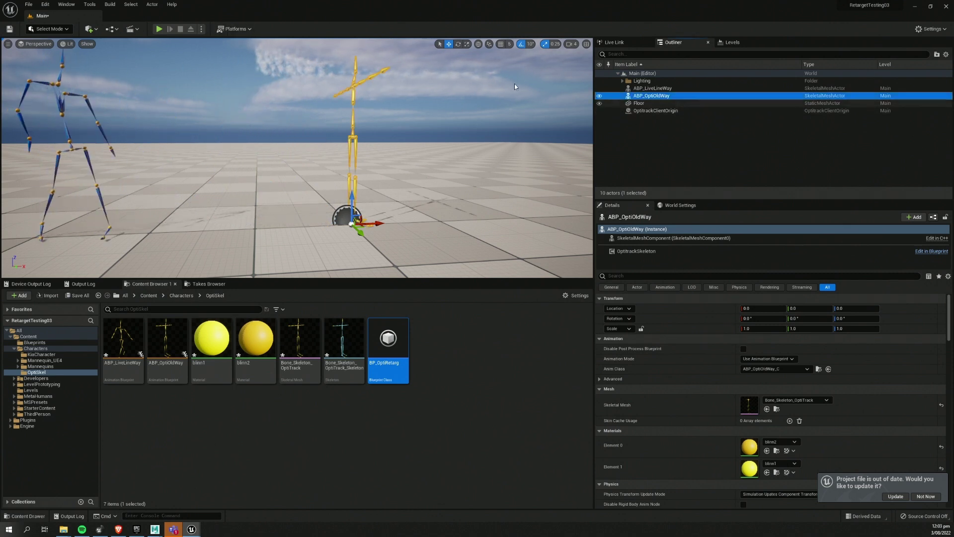
left_click(159, 29)
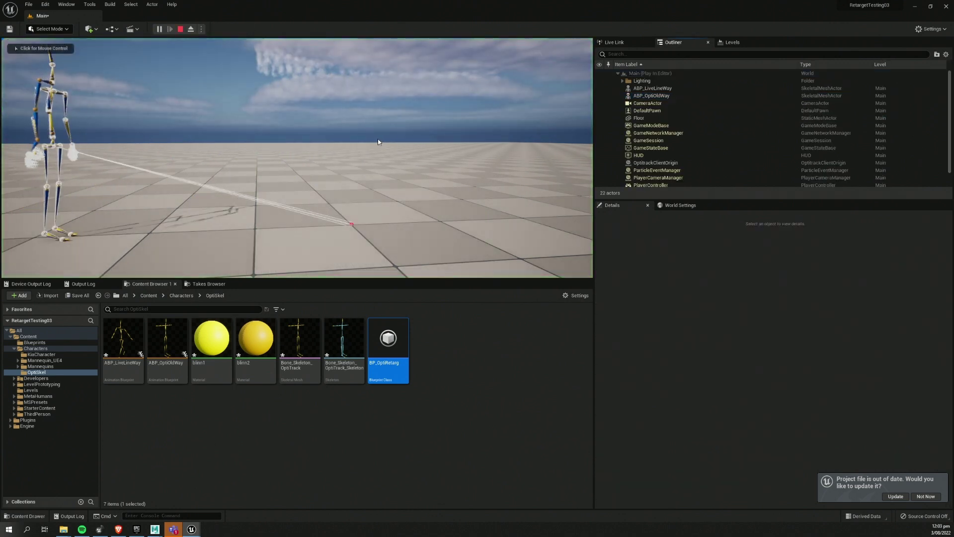
left_click(461, 89)
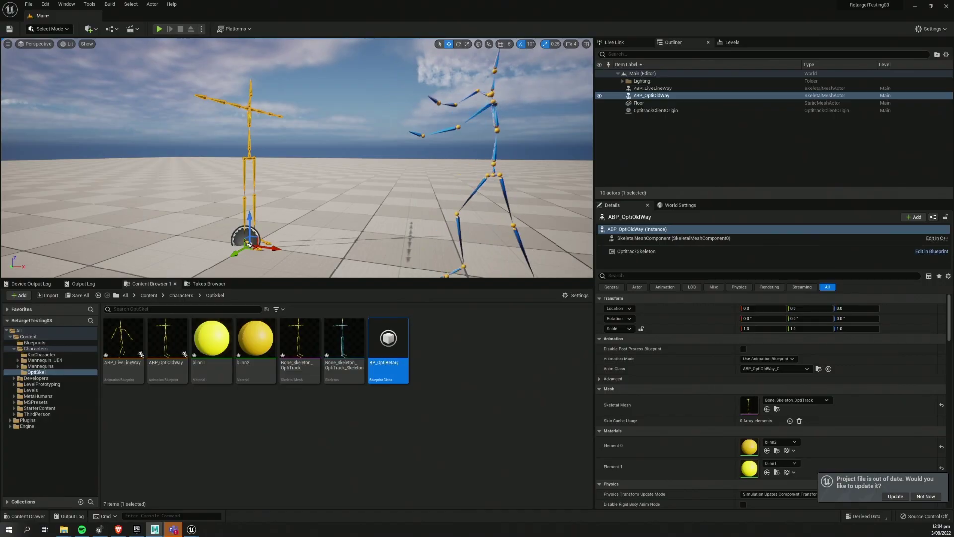
Switch to Maya, play through the recorded skeleton animation in the perspective view, and return the timeline to frame 0.
key("alt+Tab")
left_click_drag(440, 41, 389, 1)
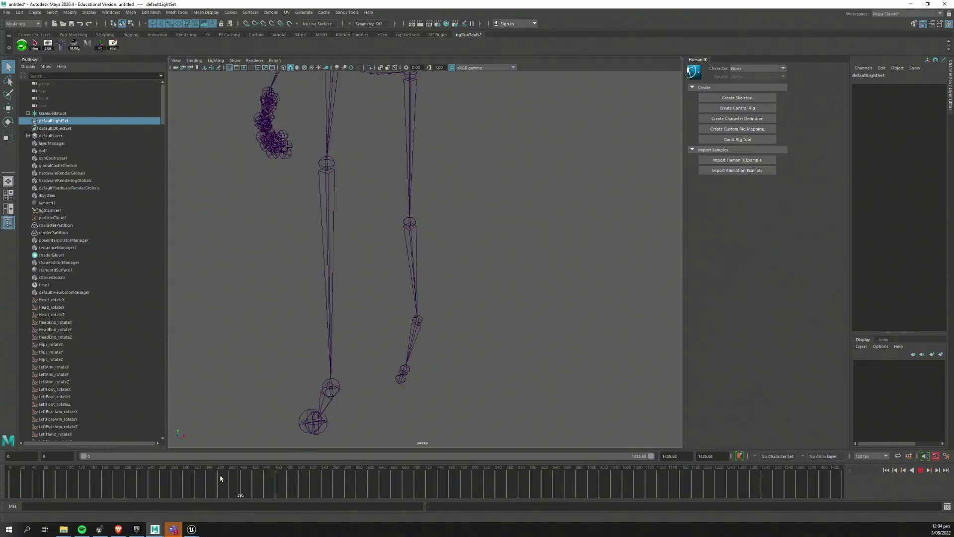
left_click_drag(220, 479, 208, 478)
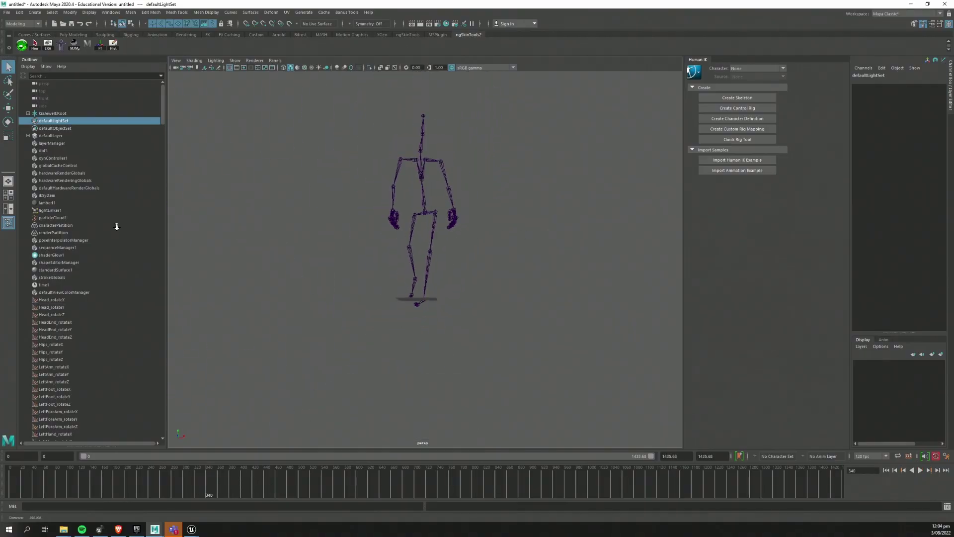
key("alt+v")
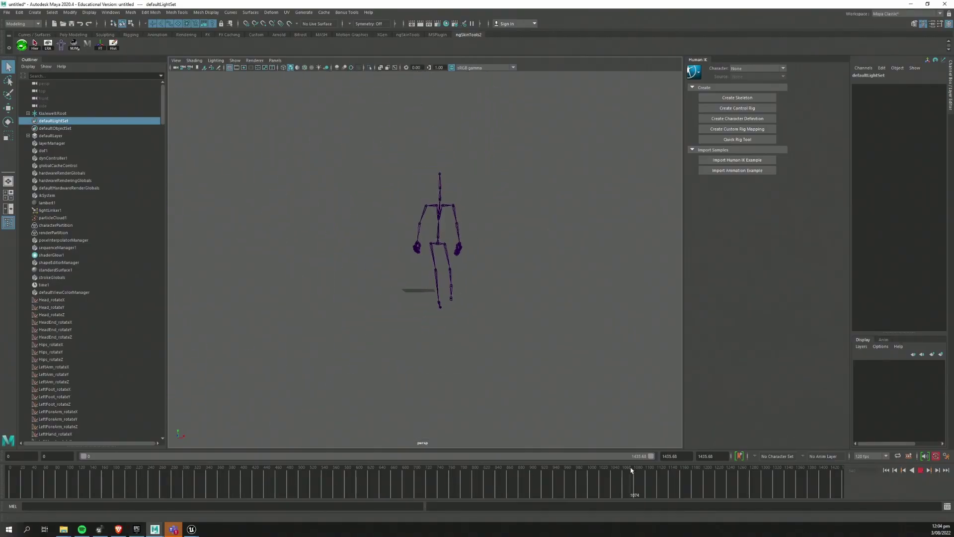
left_click(30, 495)
left_click_drag(375, 253, 361, 255, "alt")
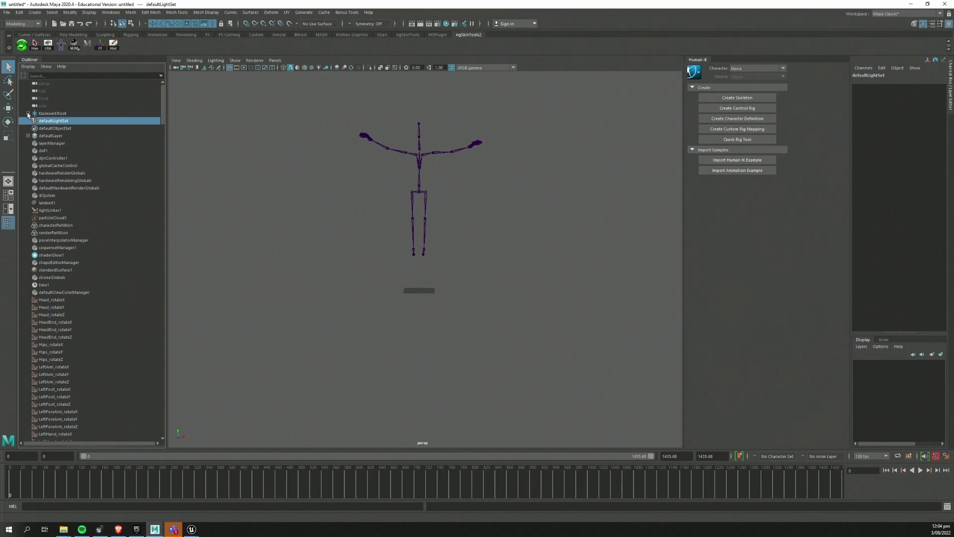
Expand the skeleton down to the hips' child joints and select the root together with its entire joint hierarchy.
left_click(27, 114)
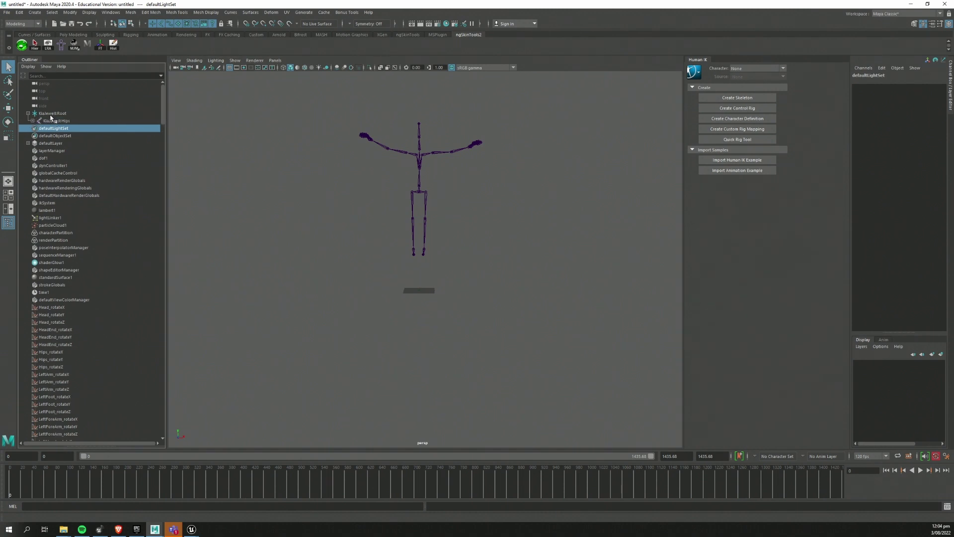
left_click(52, 122)
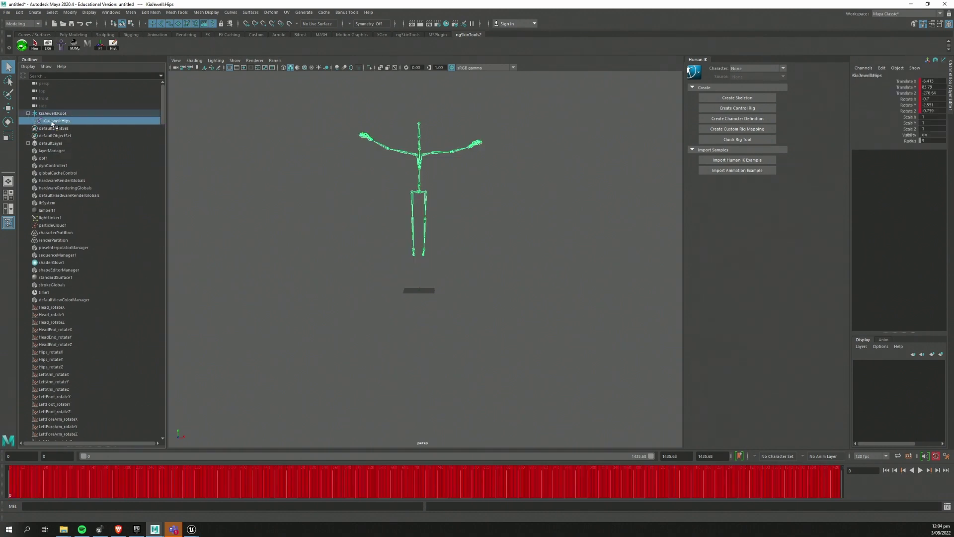
left_click(34, 121)
left_click(57, 143, "shift")
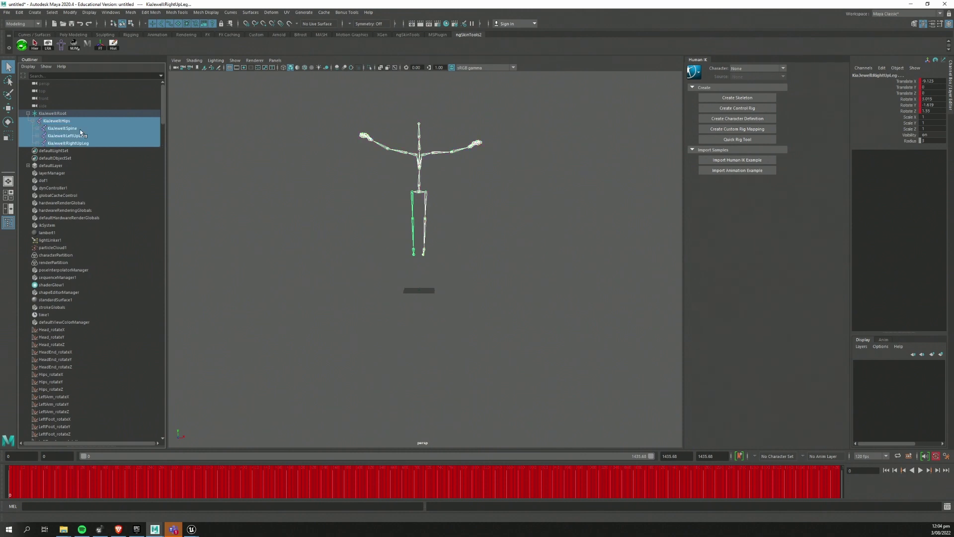
left_click(63, 121)
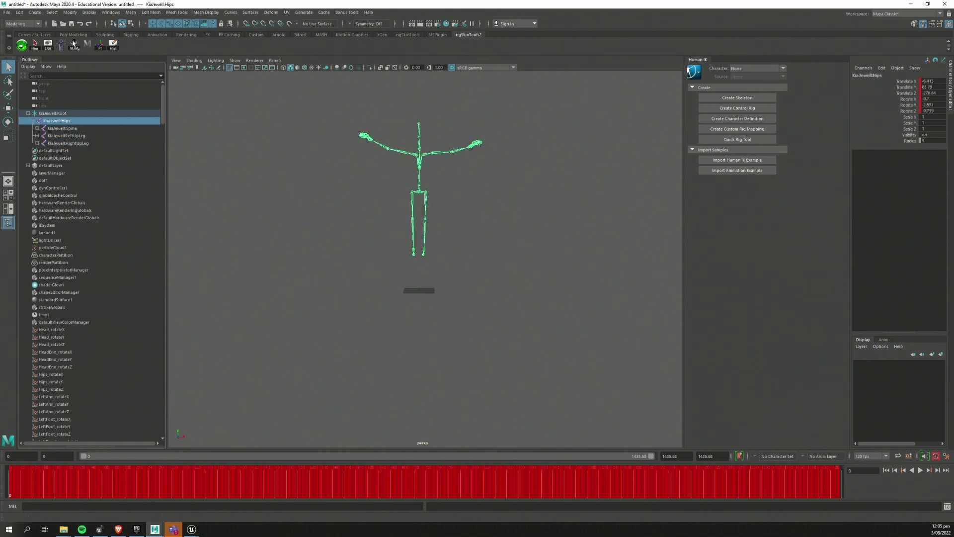
left_click(55, 114)
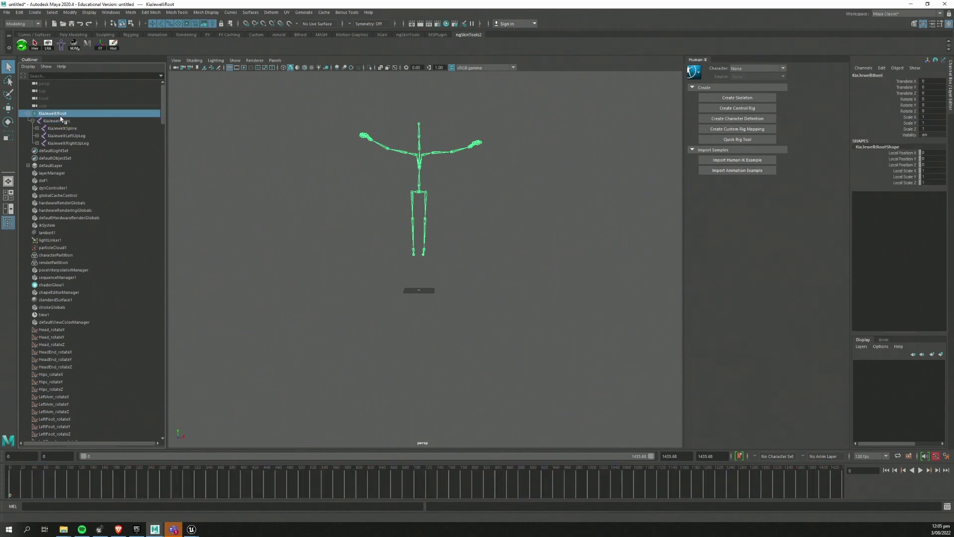
left_click(36, 47)
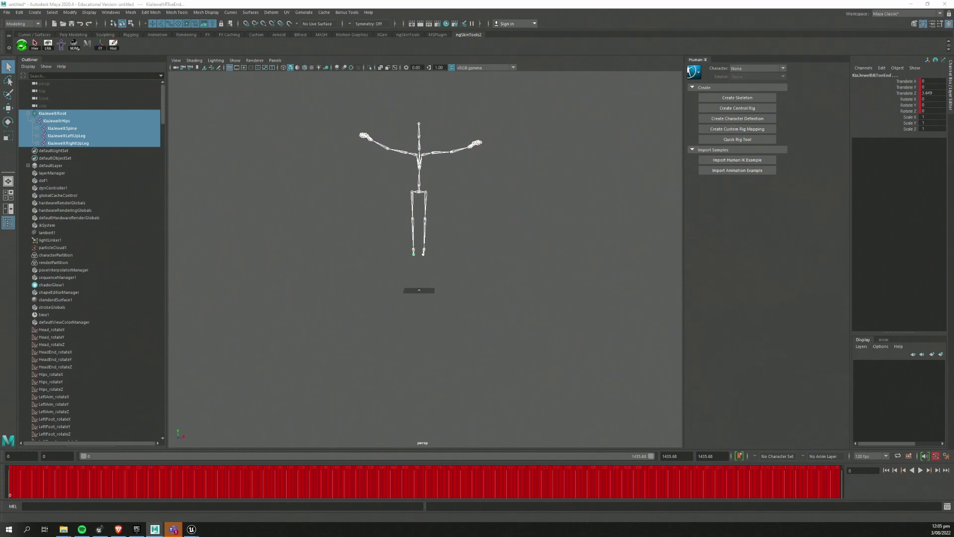
Run the entire wip_boneGeo.py script from the Script Editor on the selected joints and minimize the editor.
left_click(154, 528)
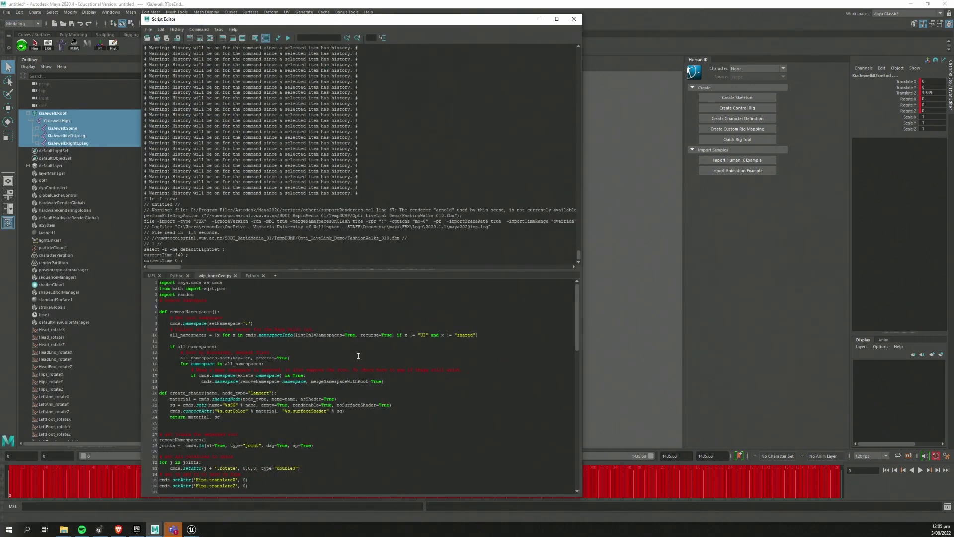
key("ctrl+a")
key("ctrl+Return")
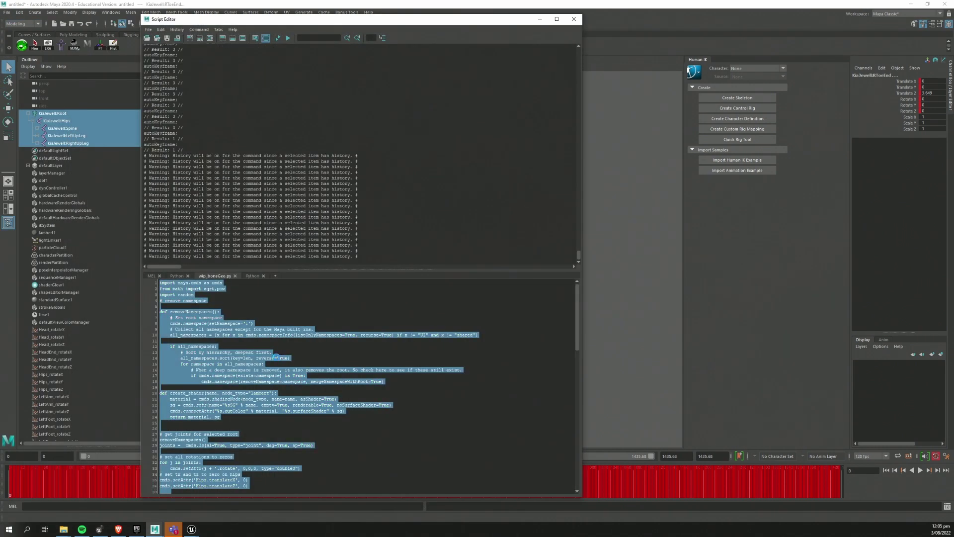
left_click(540, 18)
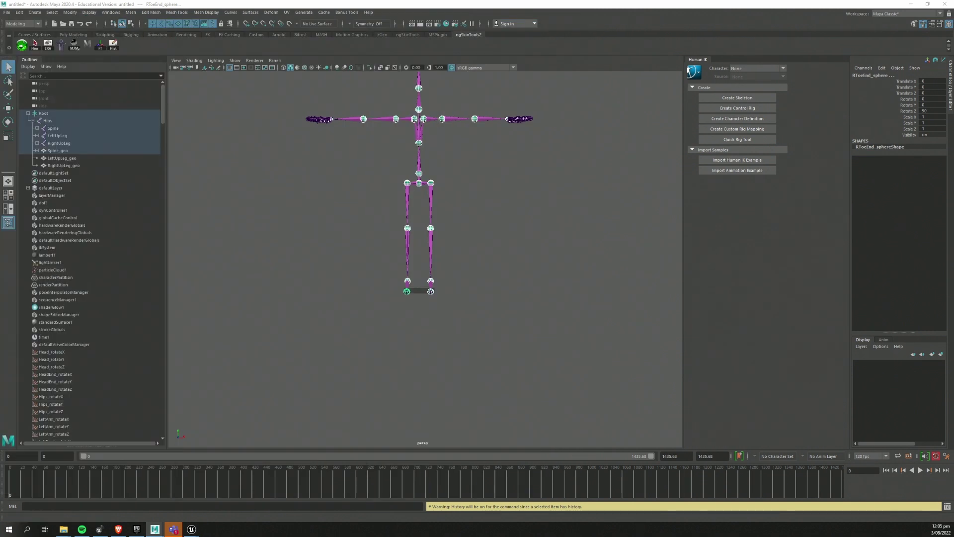
Inspect the generated bone geometry around the skeleton, examining the right forearm joint and the children of the Spine joint.
left_click_drag(333, 255, 367, 301, "alt")
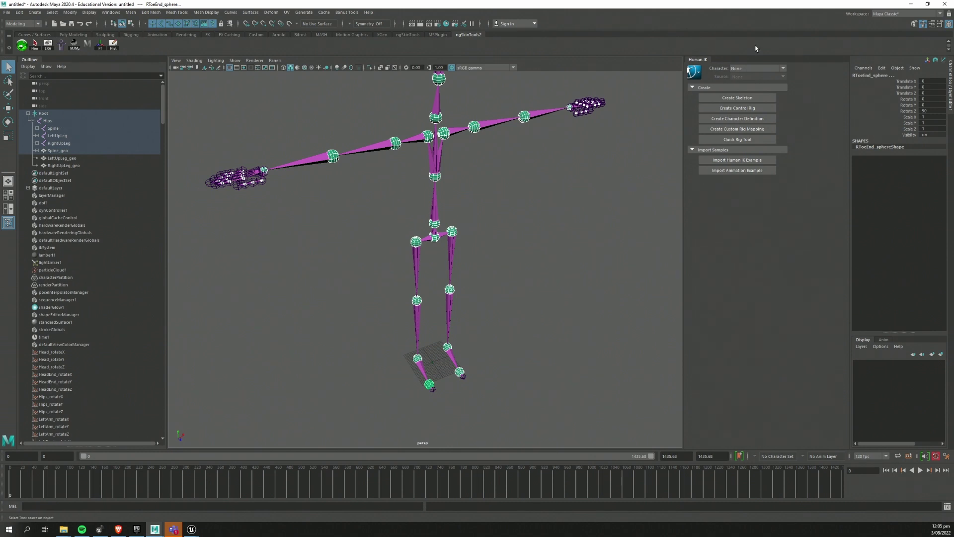
left_click(304, 166)
left_click(36, 128)
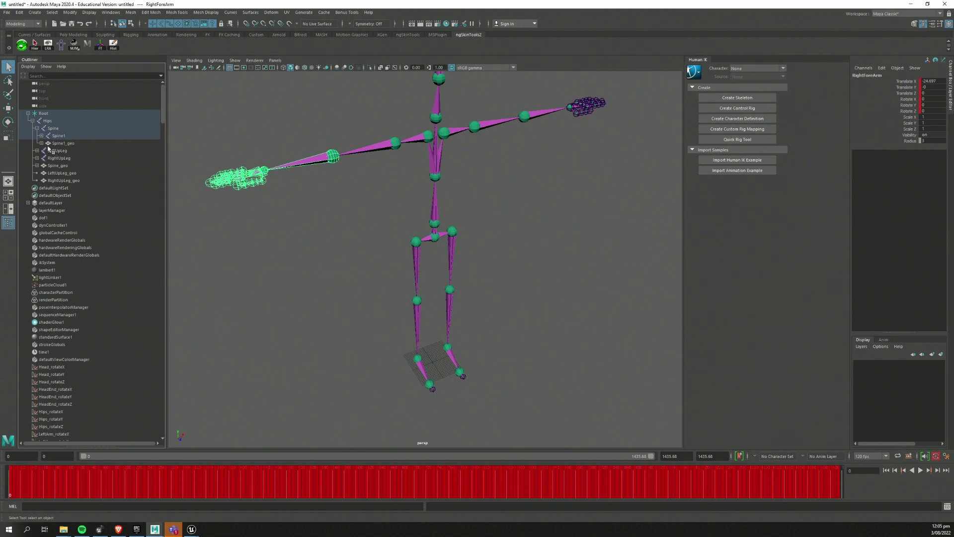
Import the SKM character FBX from the Opti_LiveLink_Demo folder into Unreal's open character folder as a Skeletal Mesh, without an existing skeleton.
left_click(911, 5)
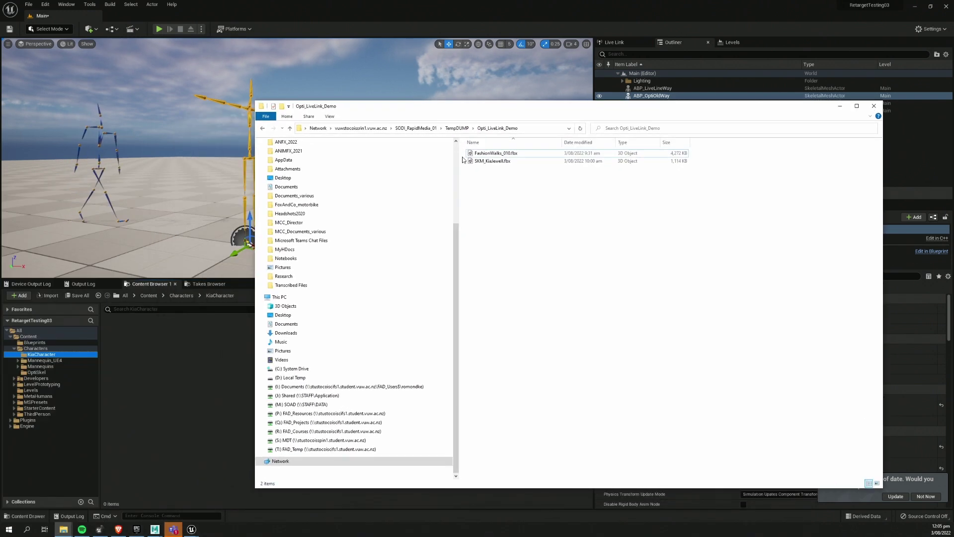
left_click(492, 160)
left_click(495, 154)
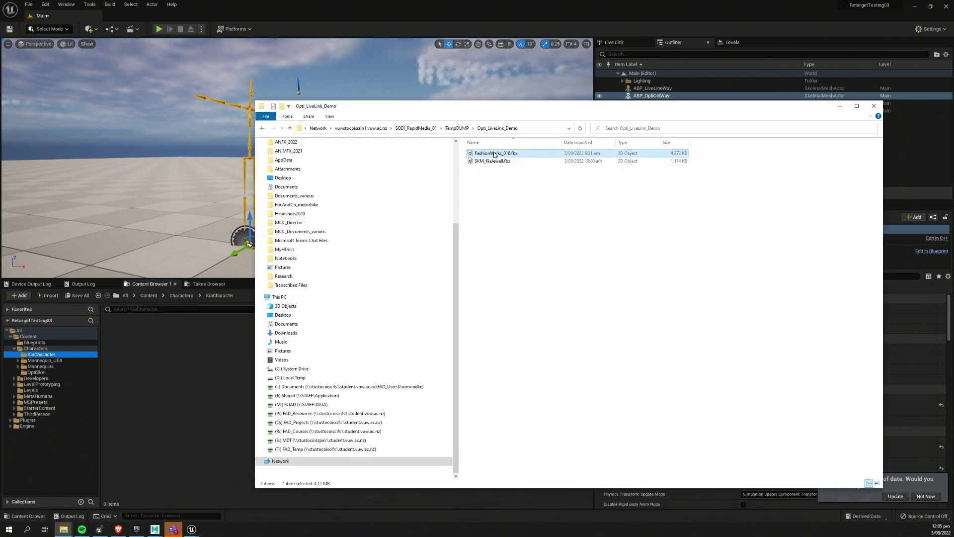
left_click(497, 162)
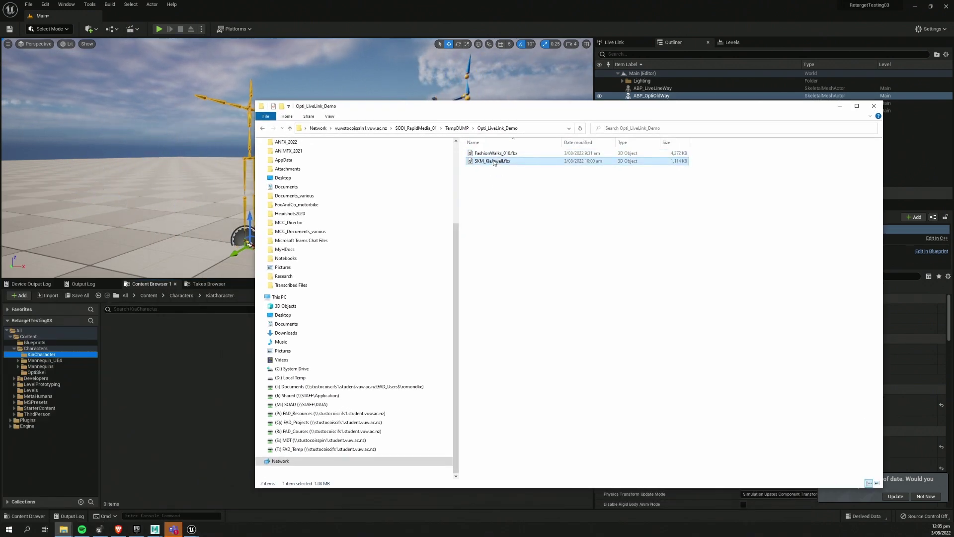
left_click_drag(494, 162, 157, 410)
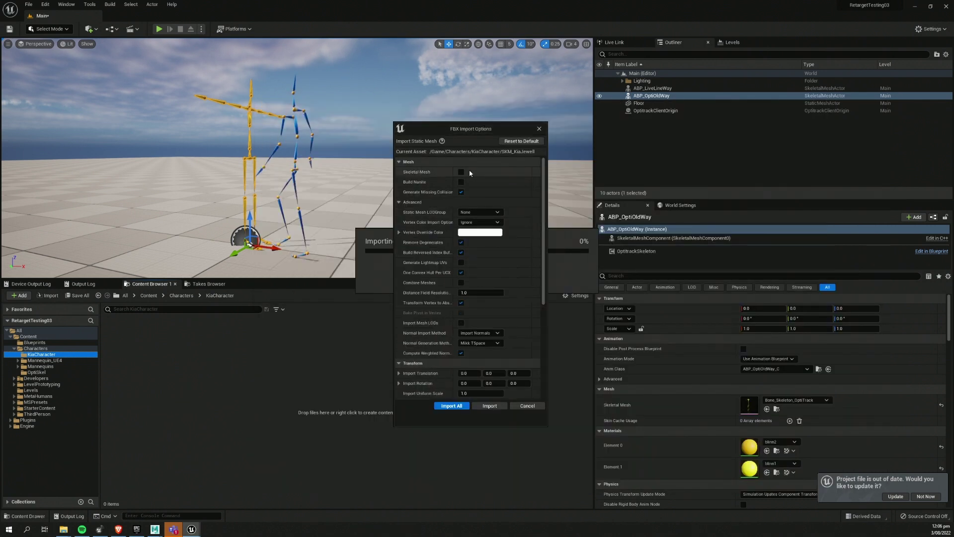
left_click(462, 172)
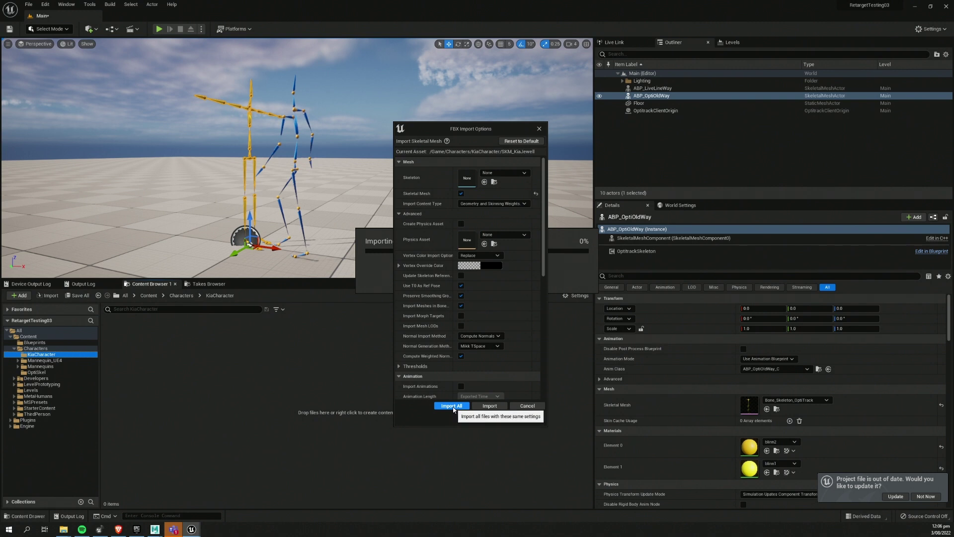
scroll(460, 348, "down", 2)
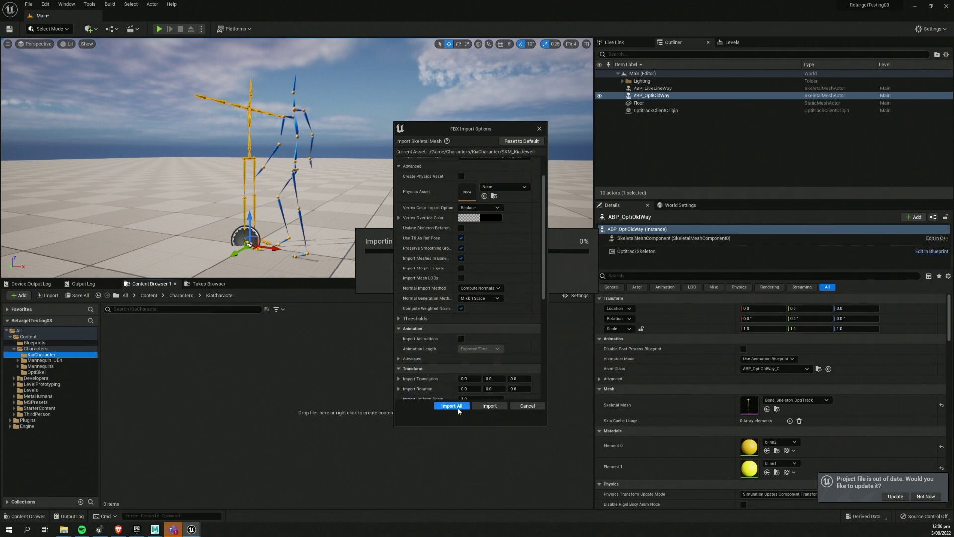
left_click(451, 406)
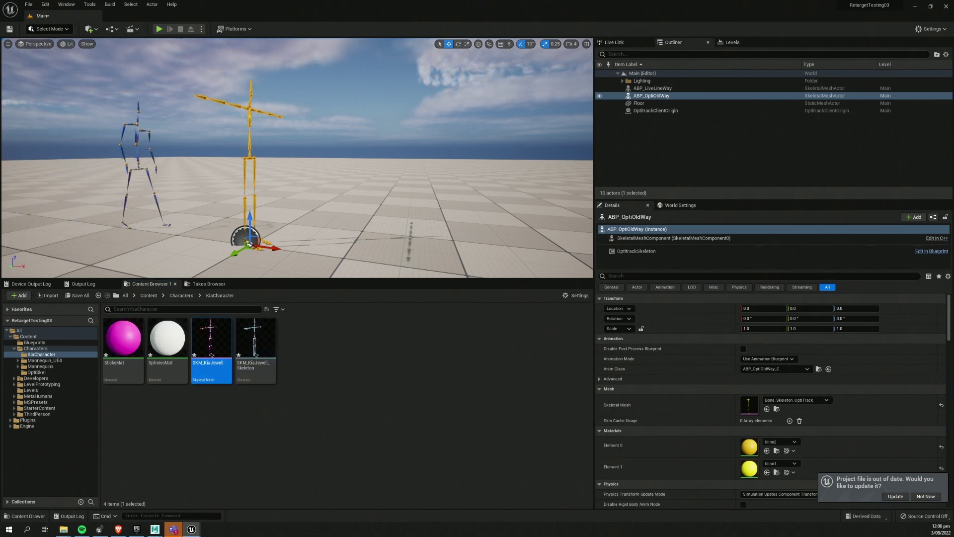
Open the imported SKM character mesh and examine its geometry and the bone hierarchy in the Skeleton Tree.
double_click(211, 343)
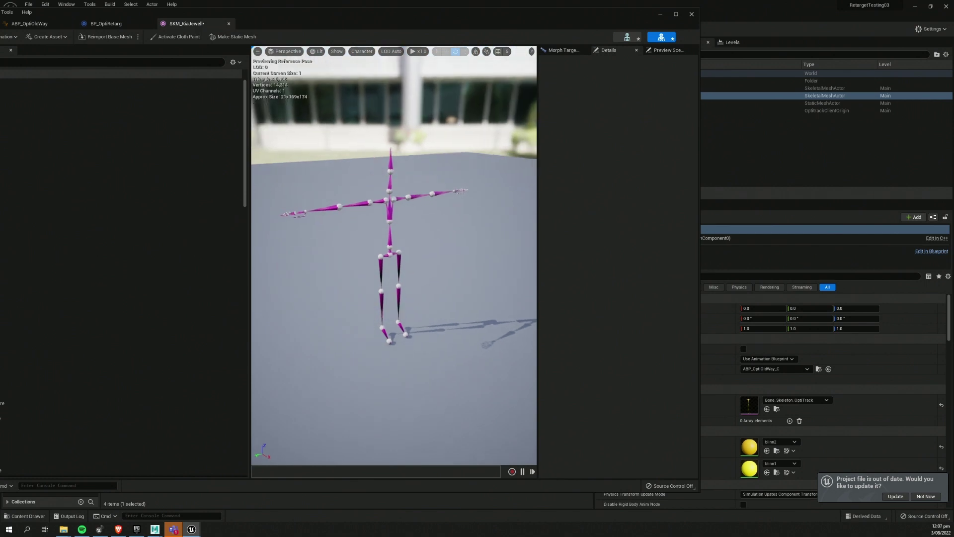
scroll(360, 234, "up", 4)
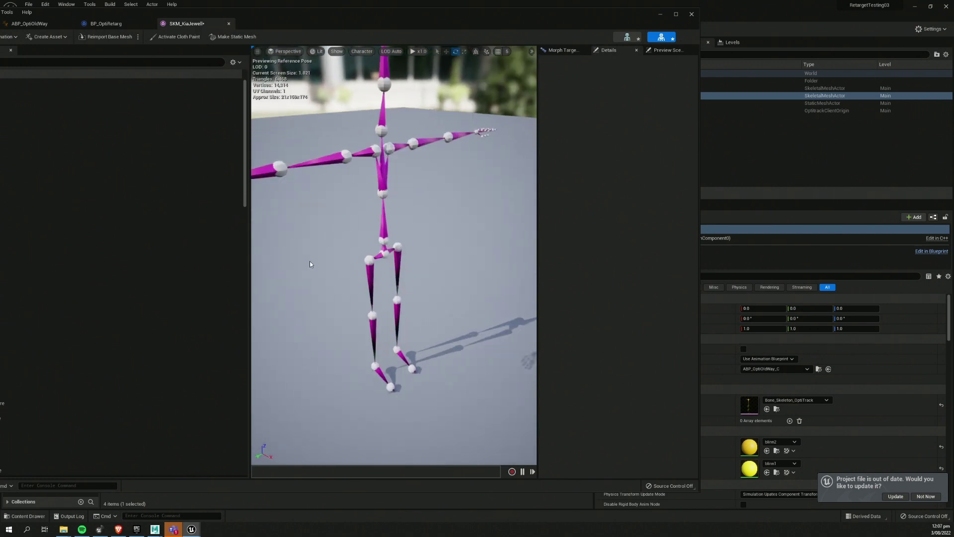
left_click_drag(280, 20, 564, 14)
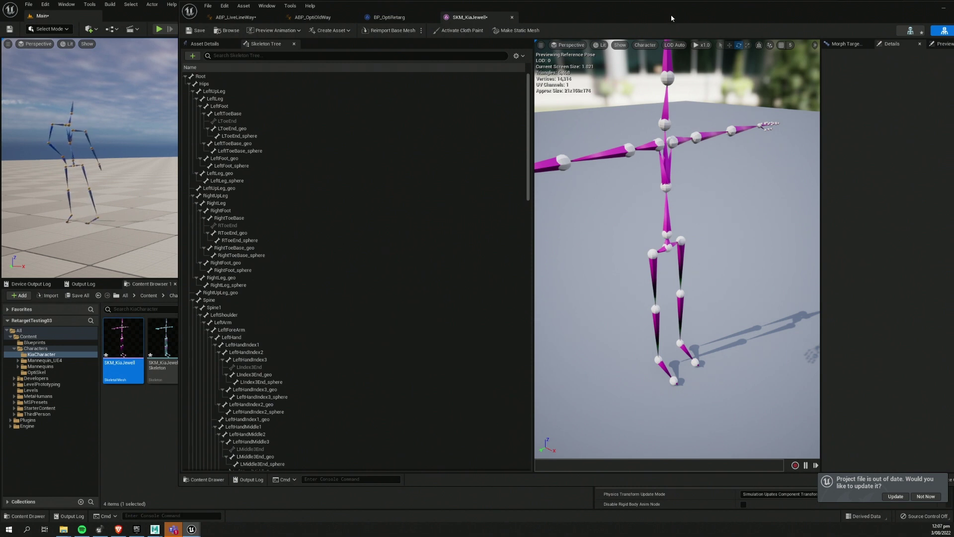
Create an Animation Blueprint for the imported SKM character skeleton in its folder, named ABP_ plus the performer's first name and Char.
key("alt+Tab")
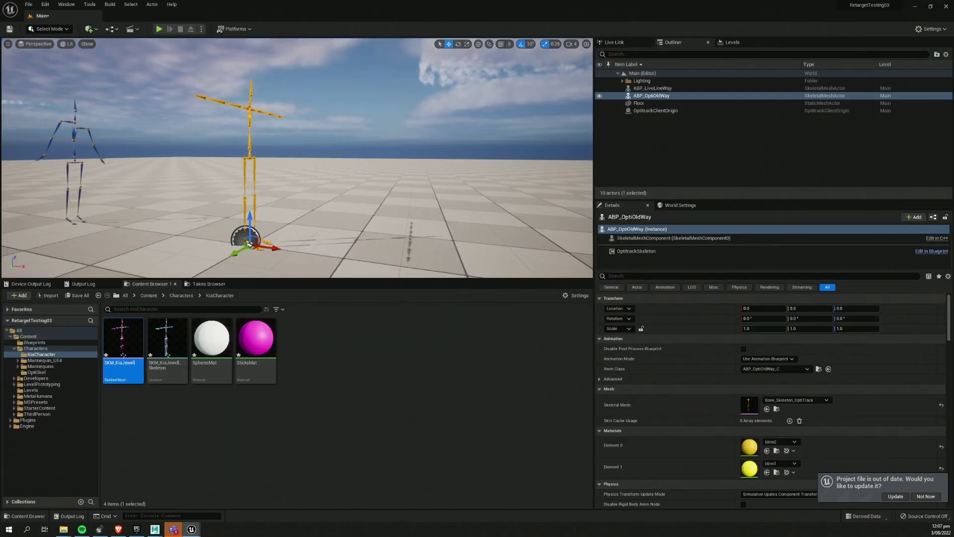
right_click(126, 343)
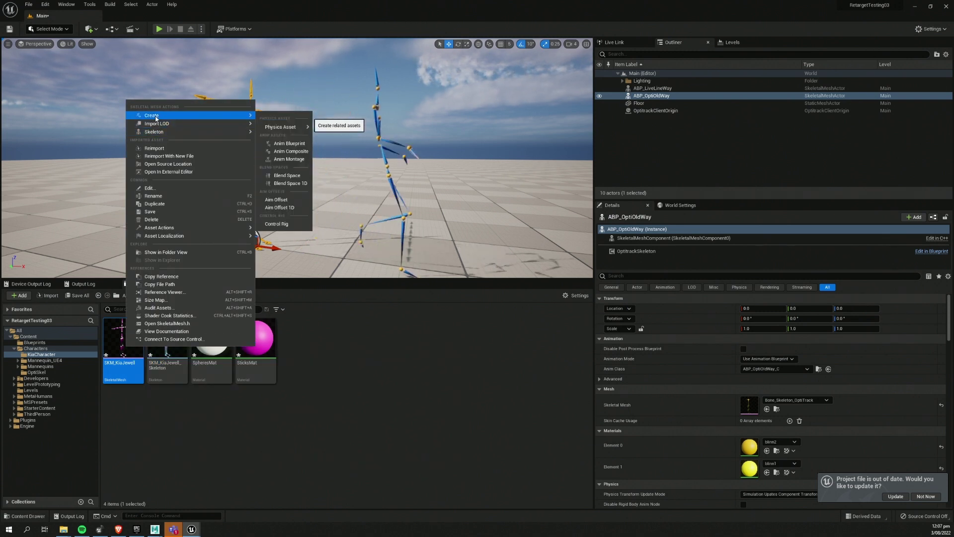
left_click(357, 373)
right_click(357, 373)
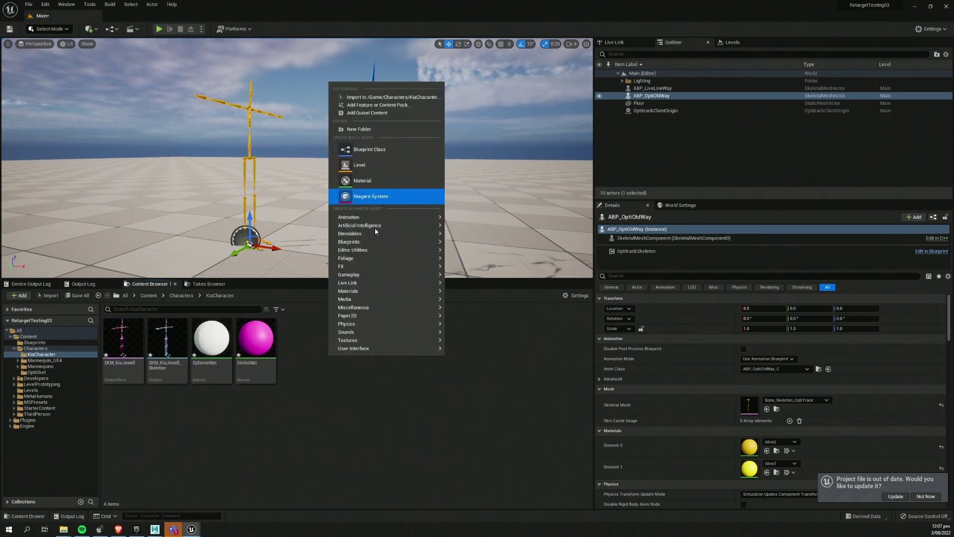
mouse_move(366, 217)
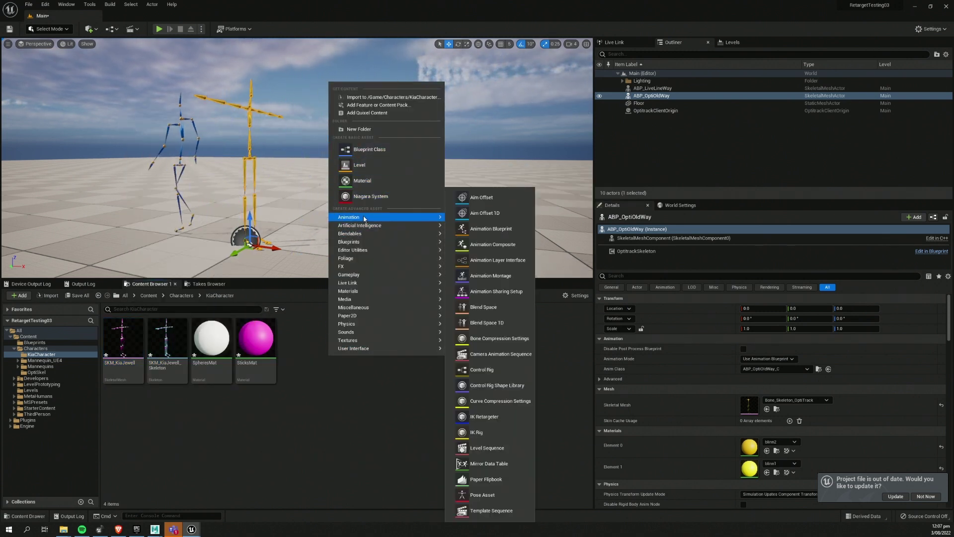
left_click(494, 234)
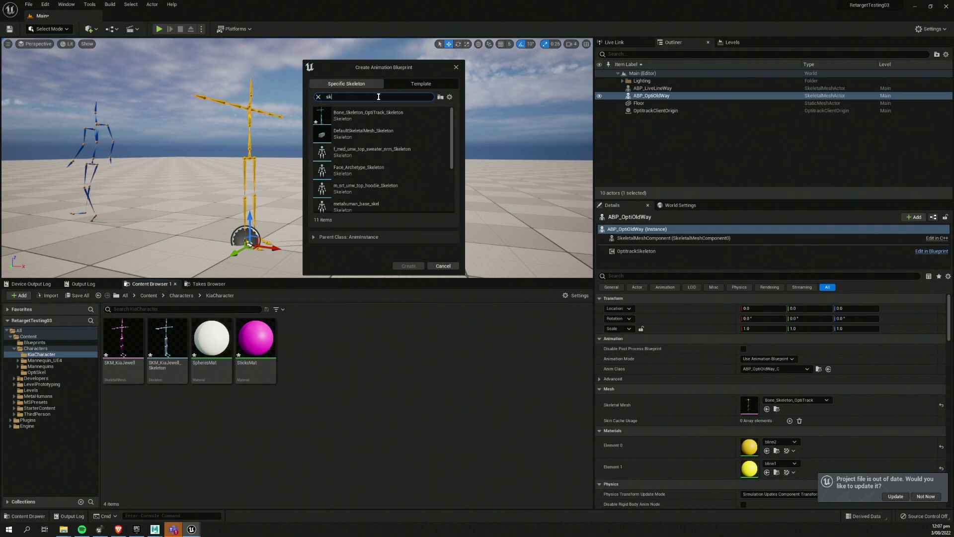
type("skm kia")
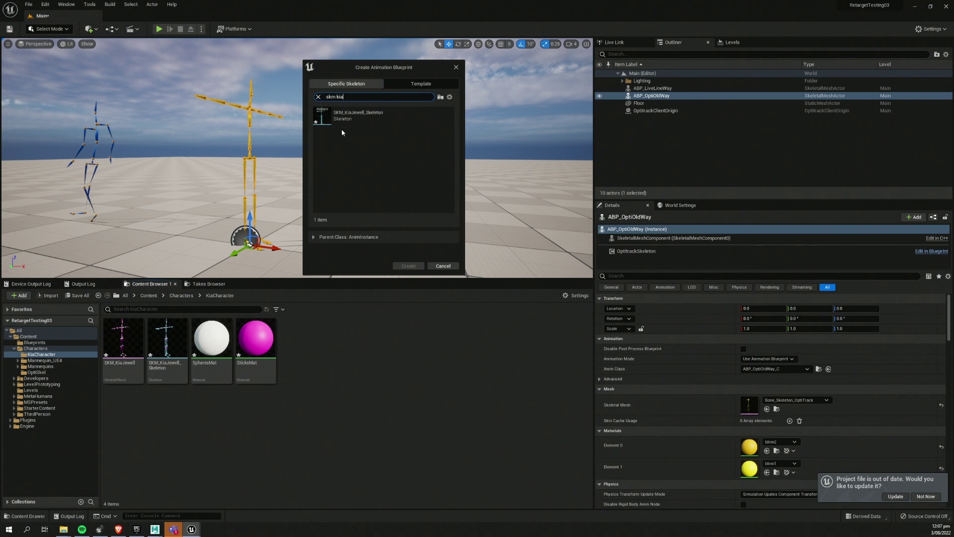
left_click(348, 117)
left_click(407, 266)
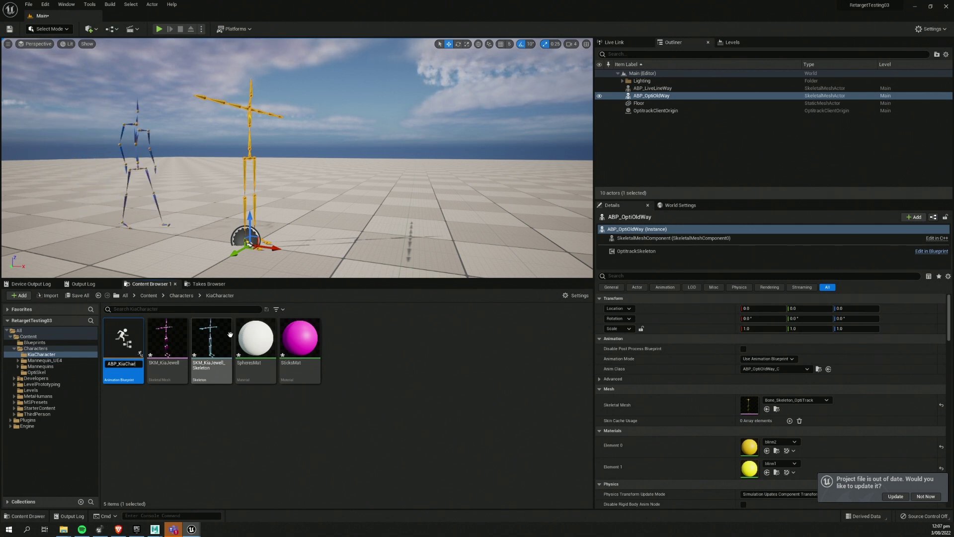
type("ABP_KiaChar")
key("Return")
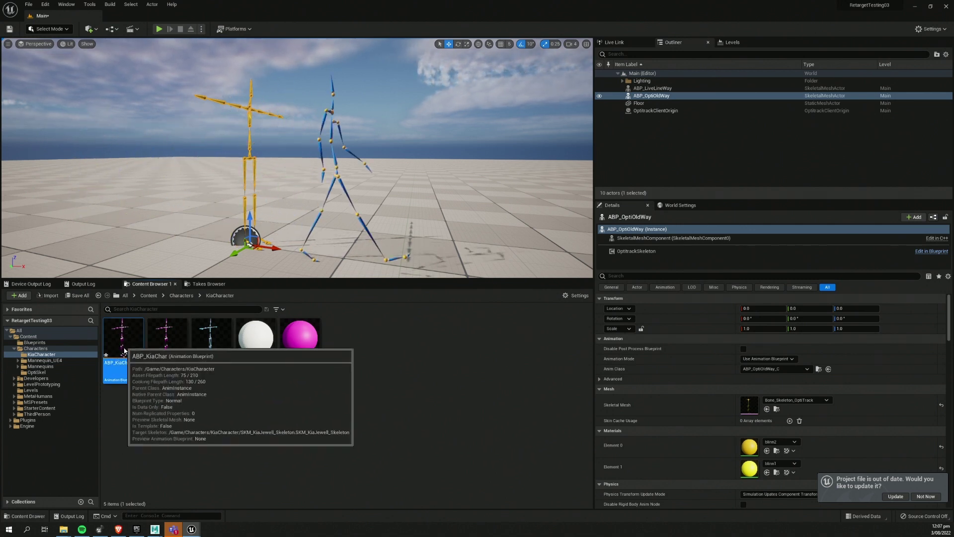
In the new Animation Blueprint, feed a Live Link Pose node into Output Pose and set its subject to the performer.
double_click(124, 350)
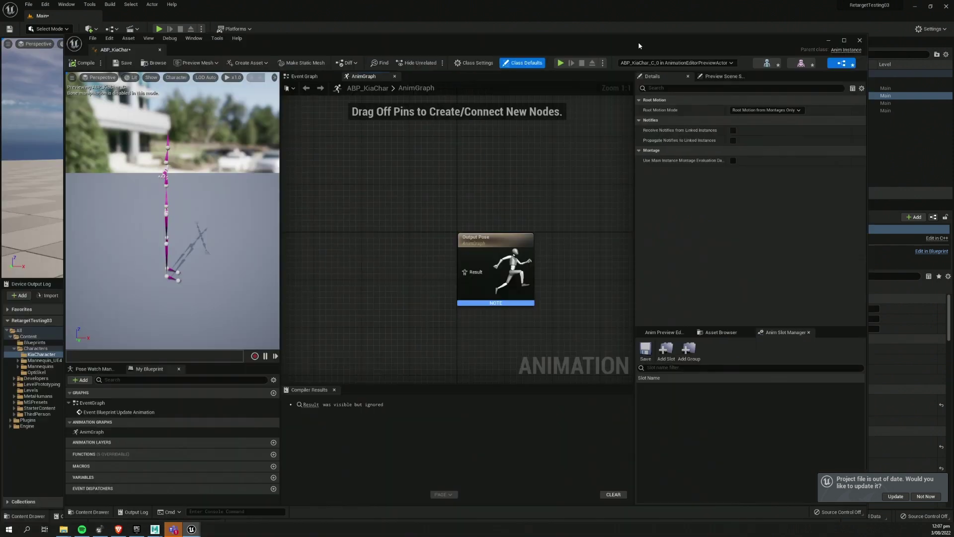
left_click_drag(638, 42, 606, 26)
right_click(355, 253)
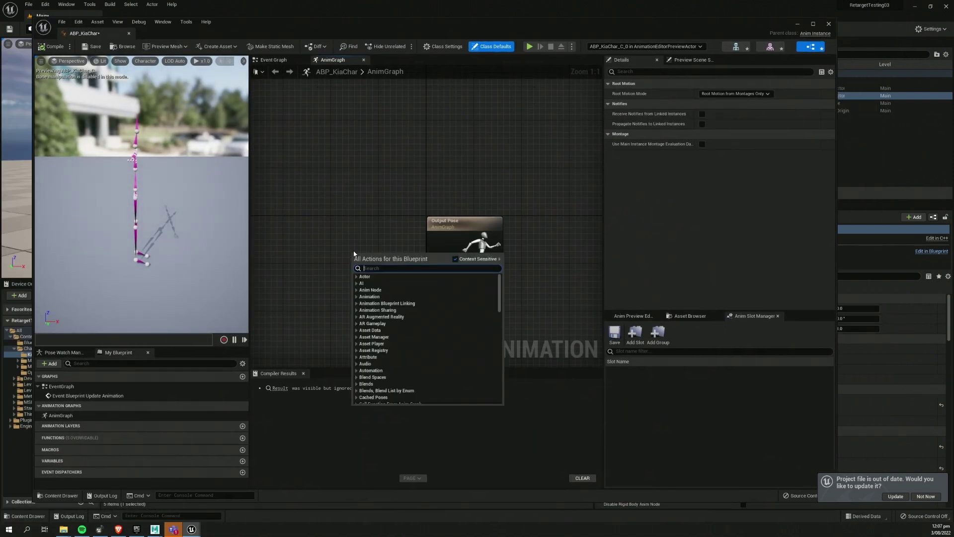
type("live link")
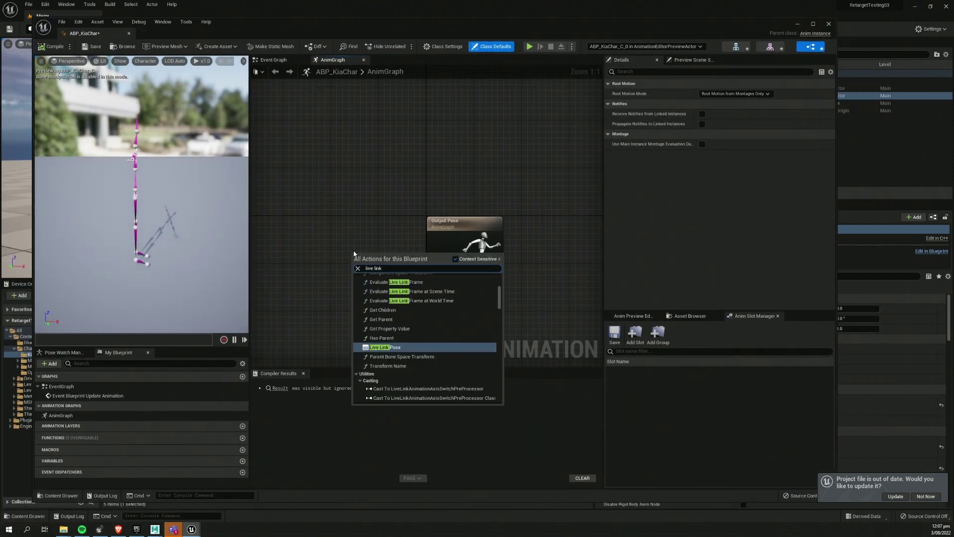
key("Return")
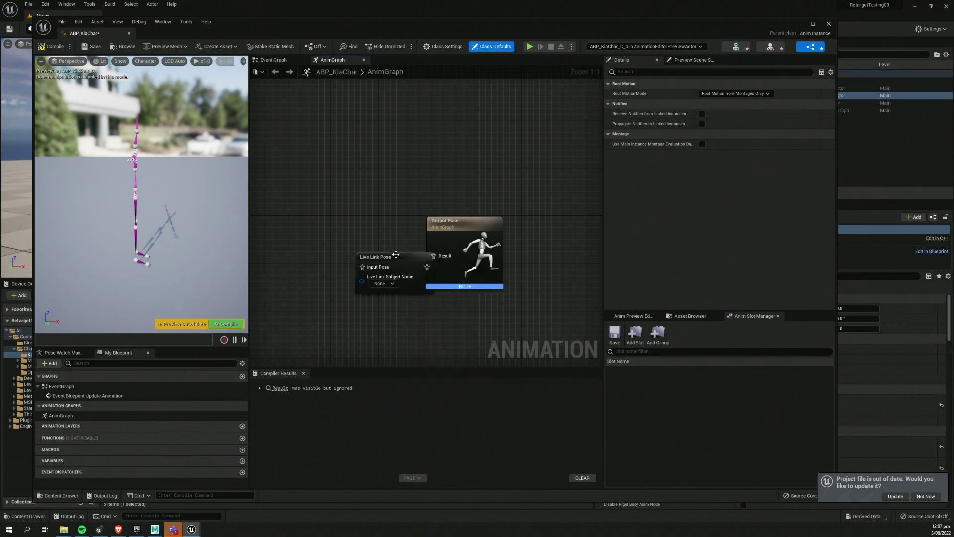
left_click_drag(397, 254, 330, 237)
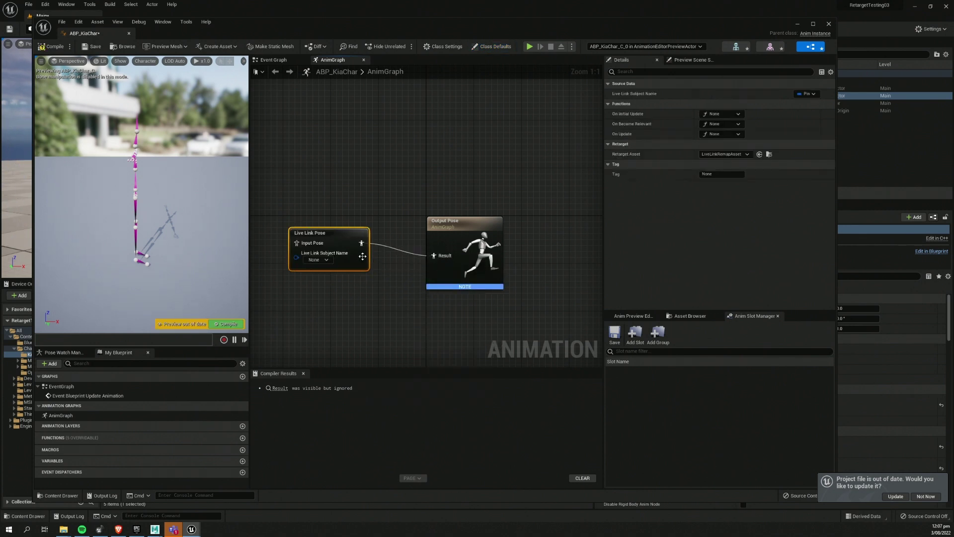
left_click(317, 260)
left_click(332, 288)
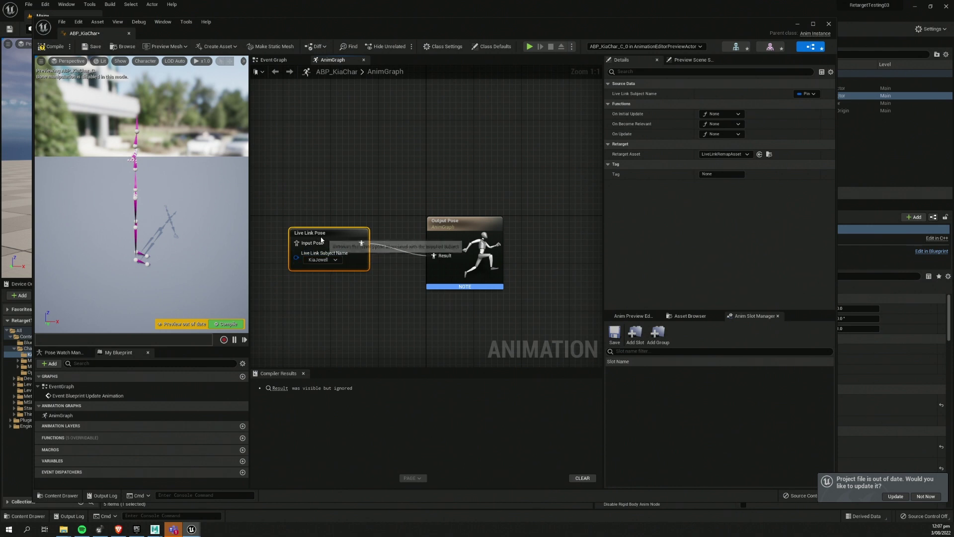
Try OptiTrackLiveLinkRetarget as the Live Link Pose node's retarget asset and compile the Animation Blueprint.
left_click(746, 155)
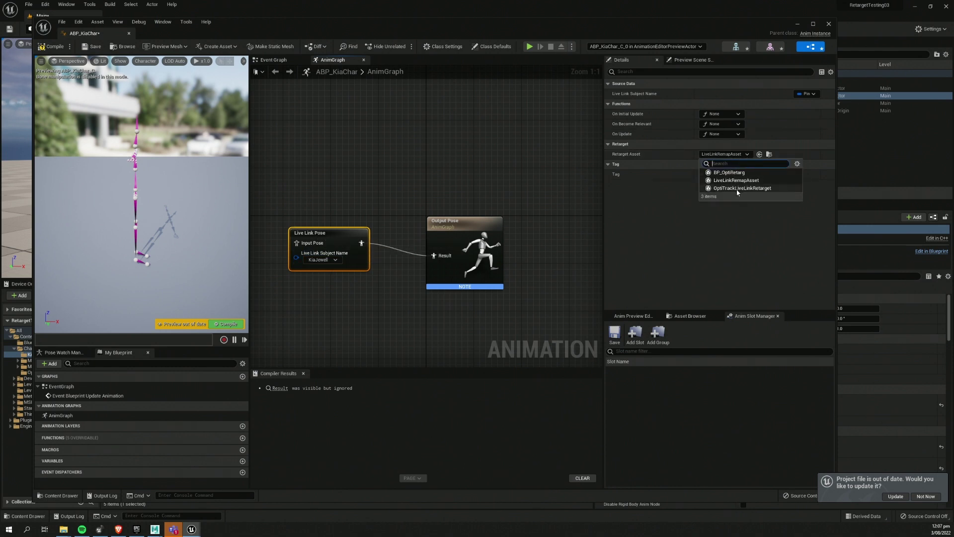
left_click(737, 189)
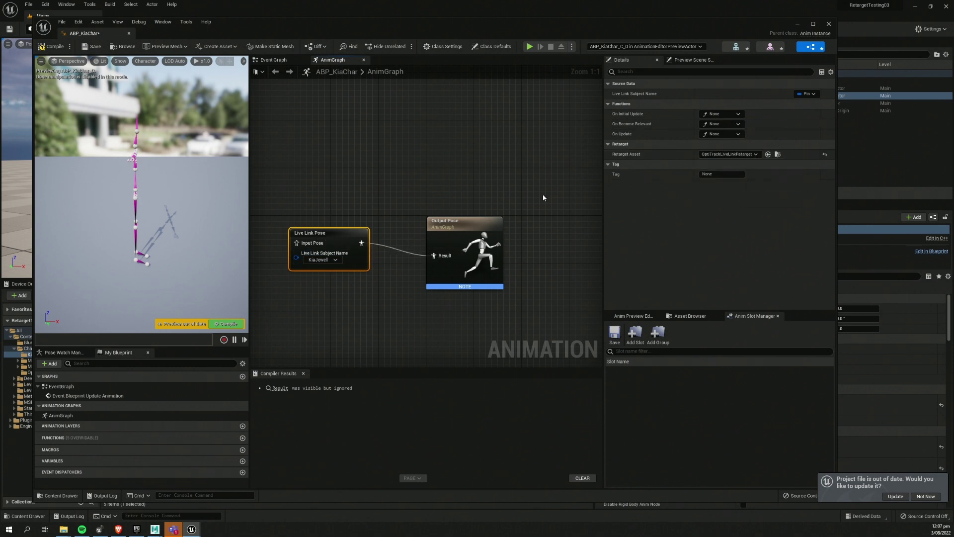
left_click(51, 46)
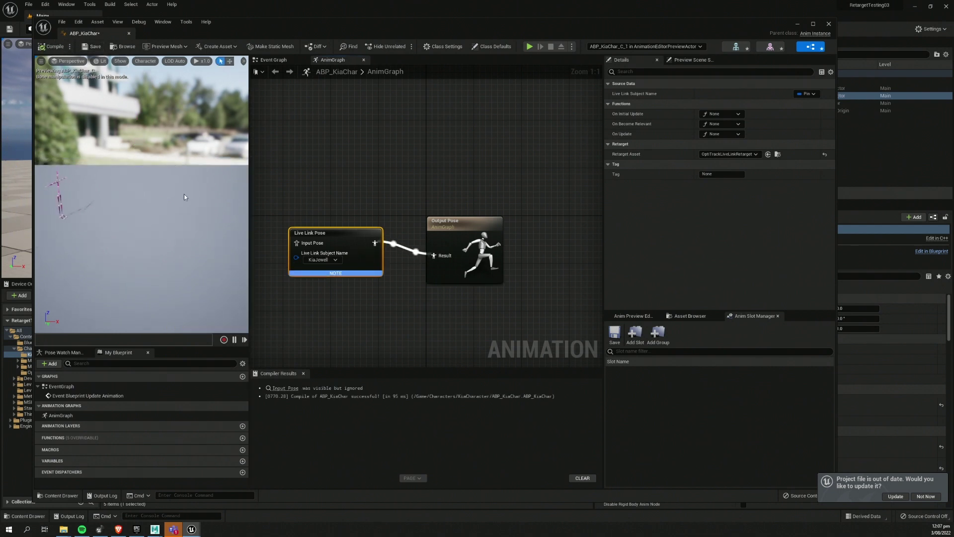
Set the Live Link Pose node's retarget asset to LiveLinkRemapAsset, compile the Animation Blueprint and close its editor.
left_click(728, 154)
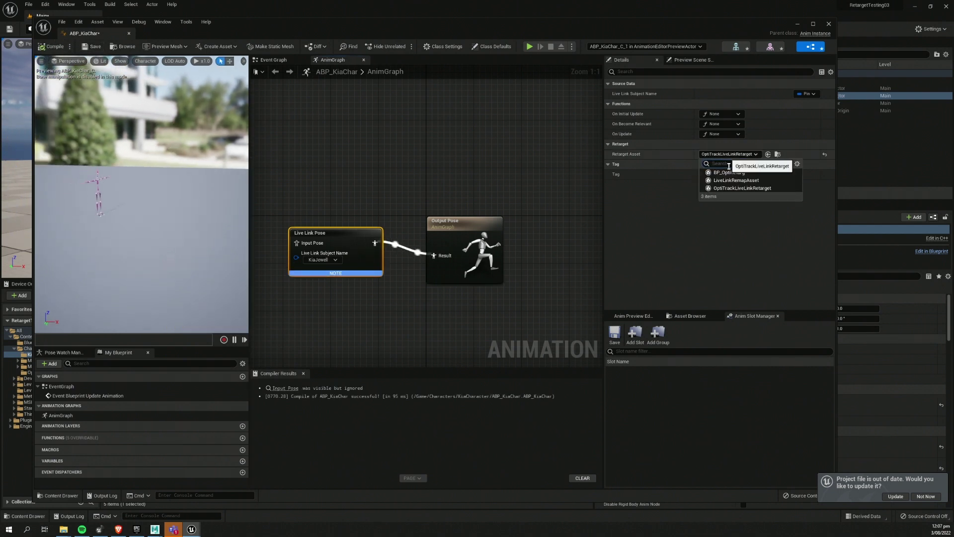
left_click(736, 180)
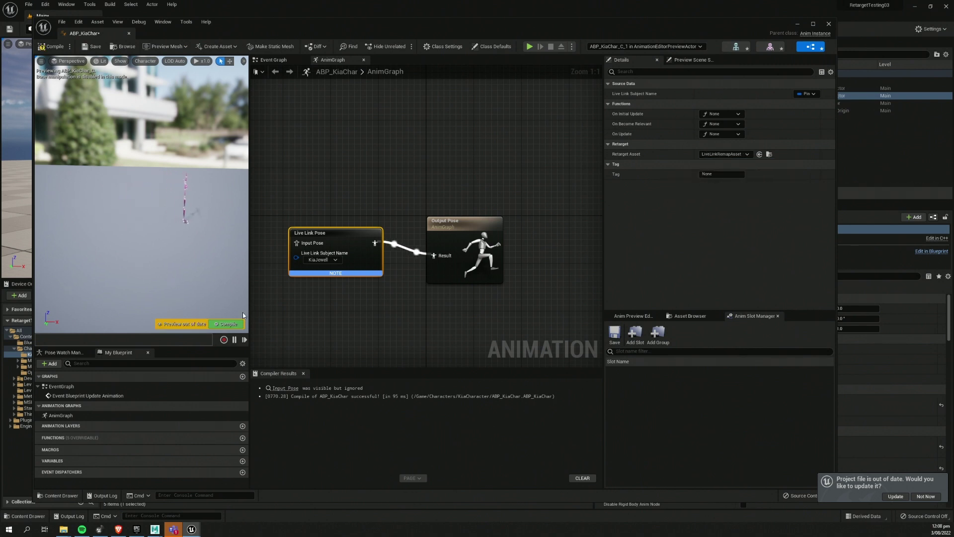
left_click(227, 323)
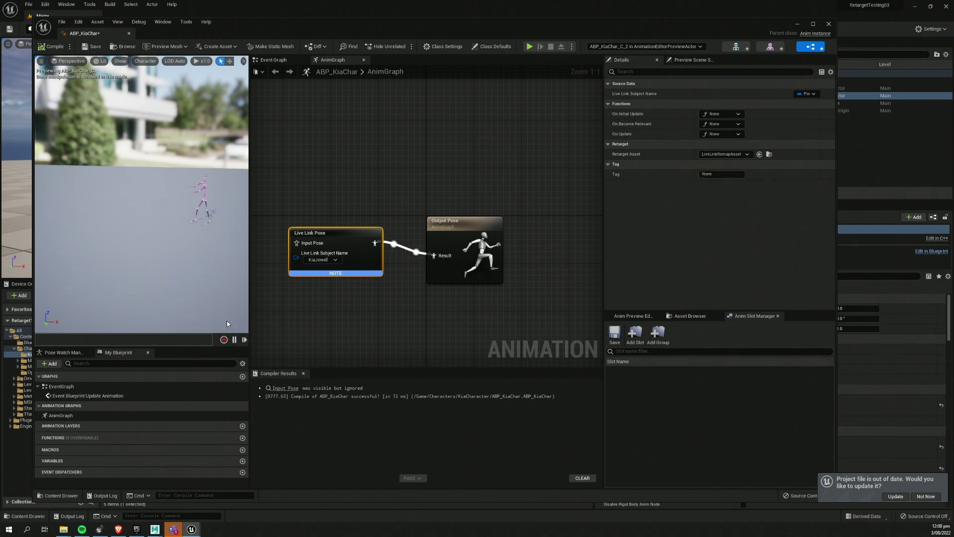
left_click(727, 154)
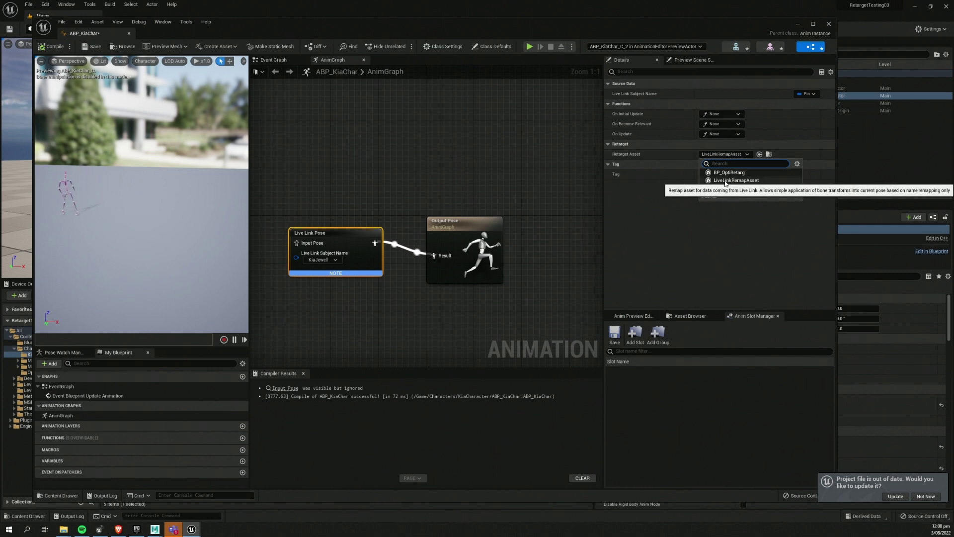
left_click(725, 180)
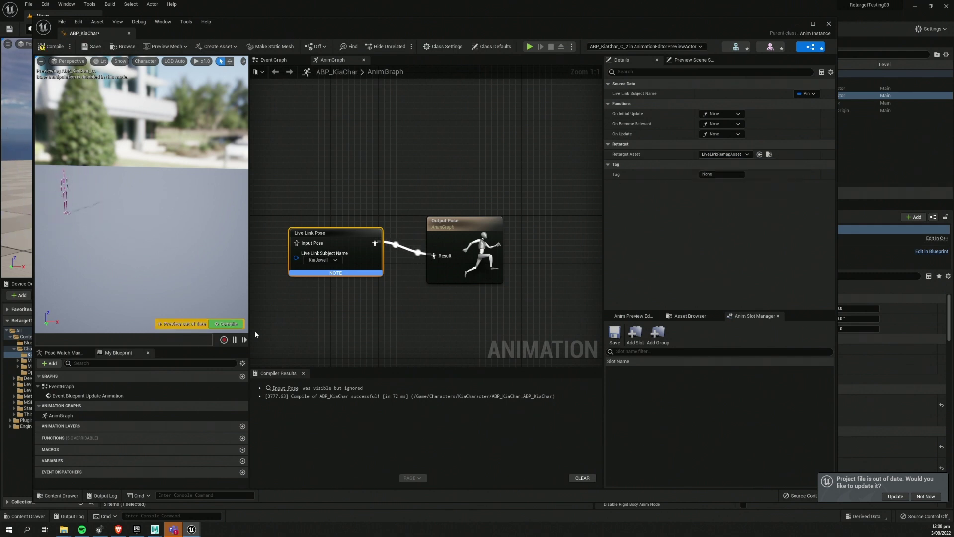
left_click(224, 325)
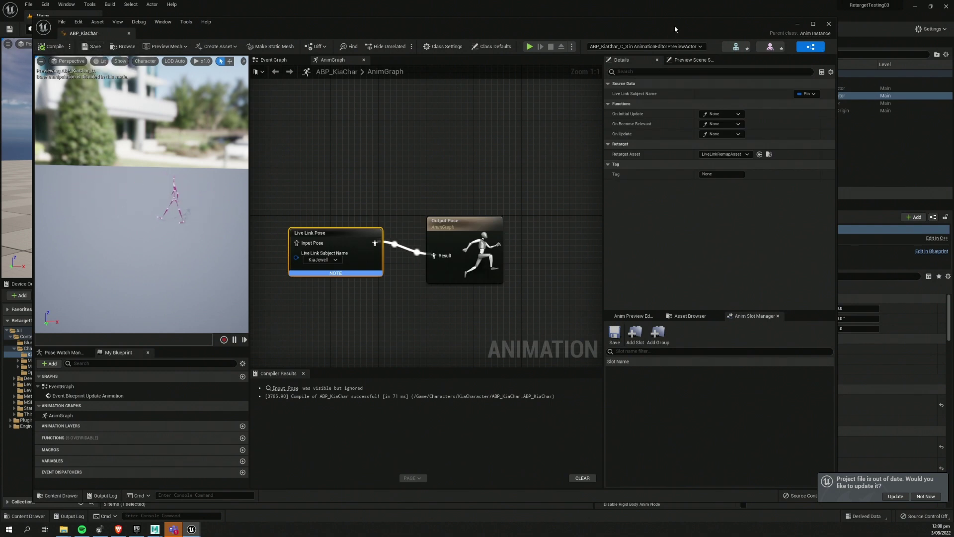
left_click(829, 24)
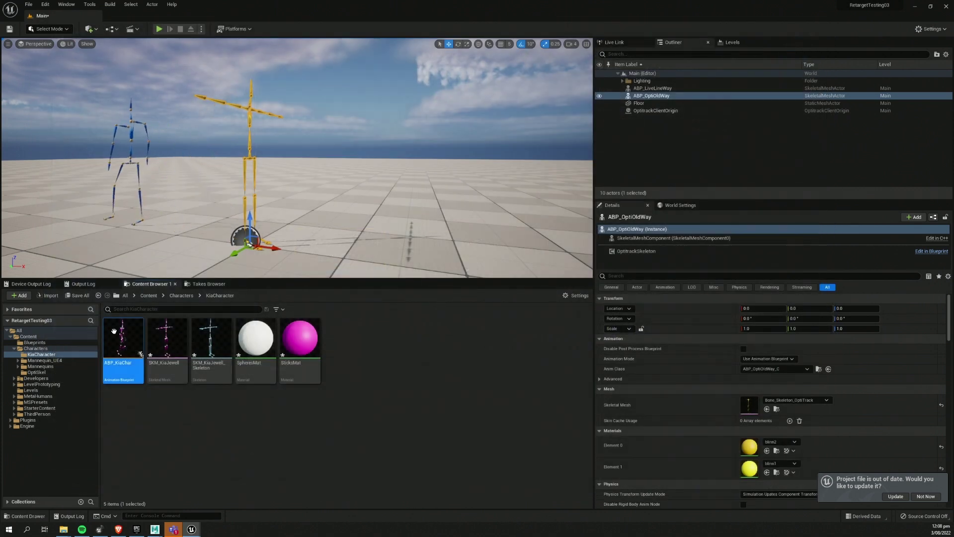
Place the character's Animation Blueprint in the level and reset its location to 0, 0, 0.
left_click_drag(188, 216, 188, 215)
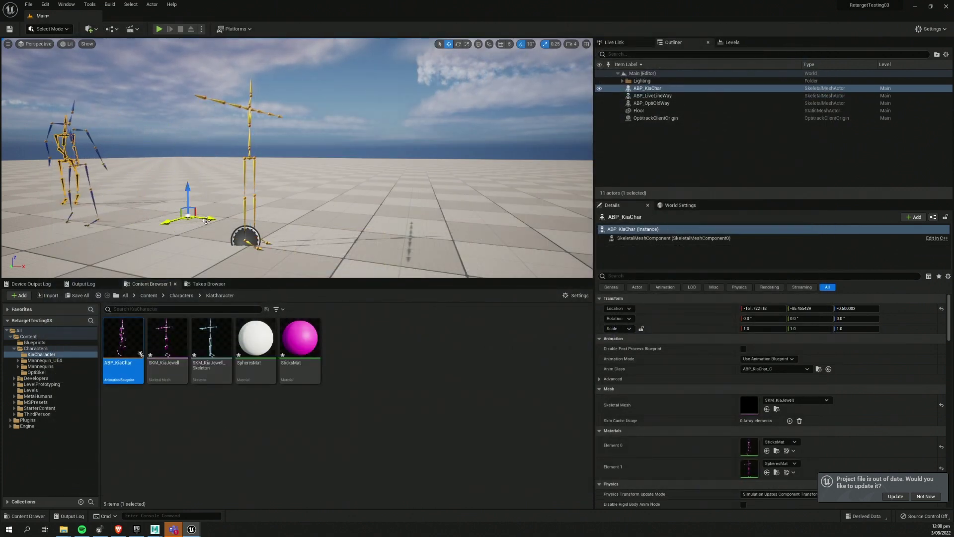
left_click(941, 309)
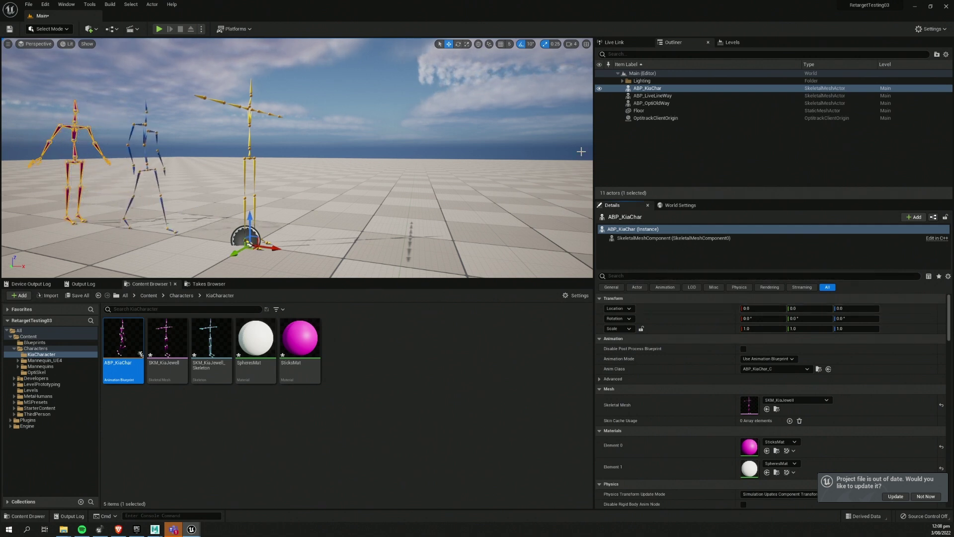
Add a Live Link component named LiveLink to the placed character actor and start playing the level.
left_click(915, 217)
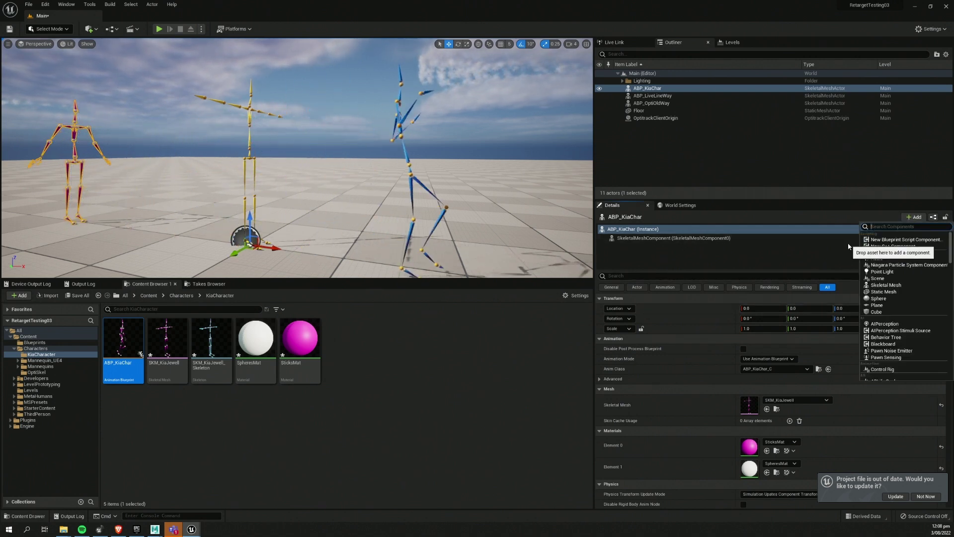
type("live l")
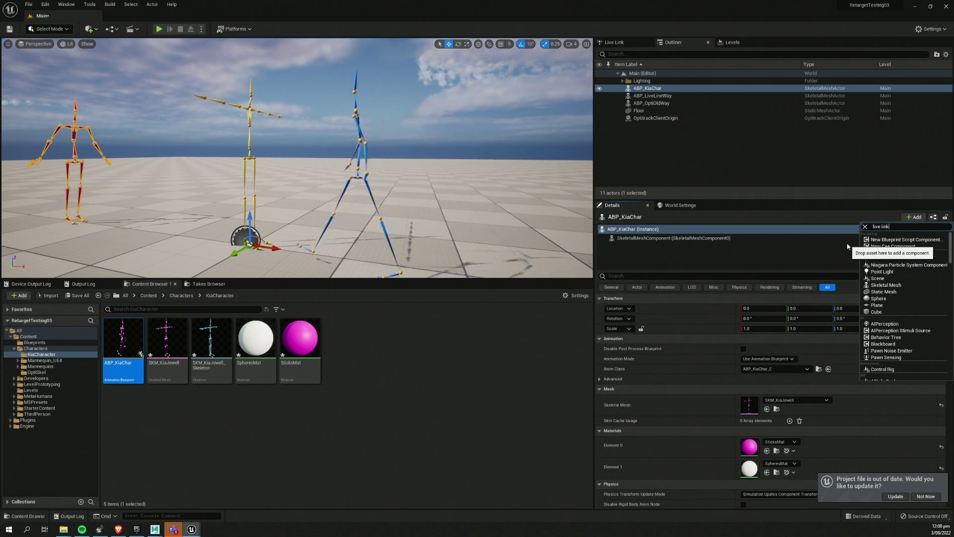
type("ink")
left_click(913, 247)
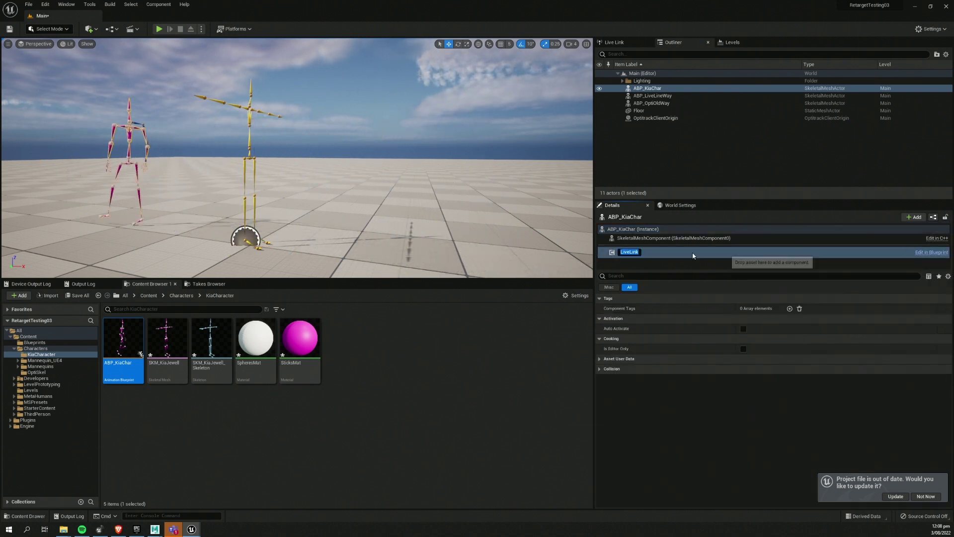
key("Return")
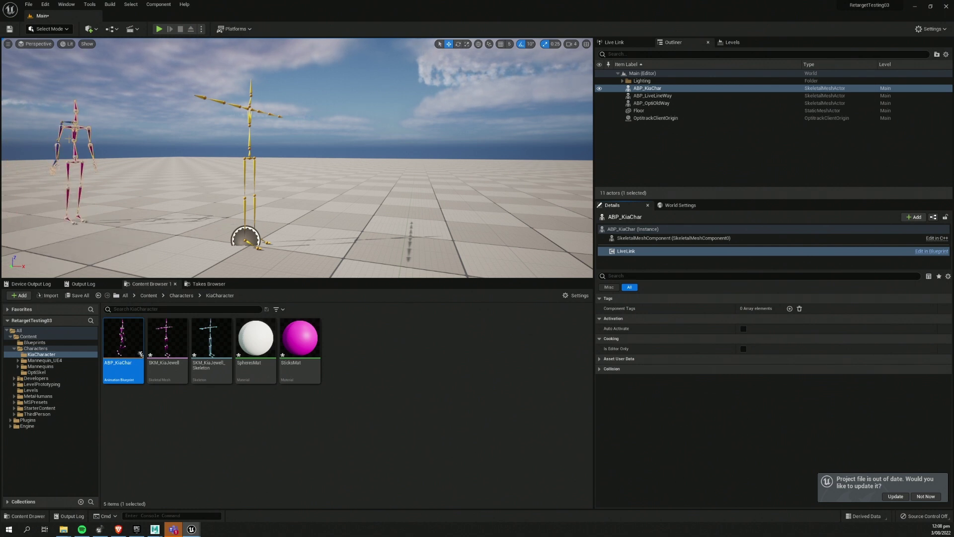
left_click(159, 29)
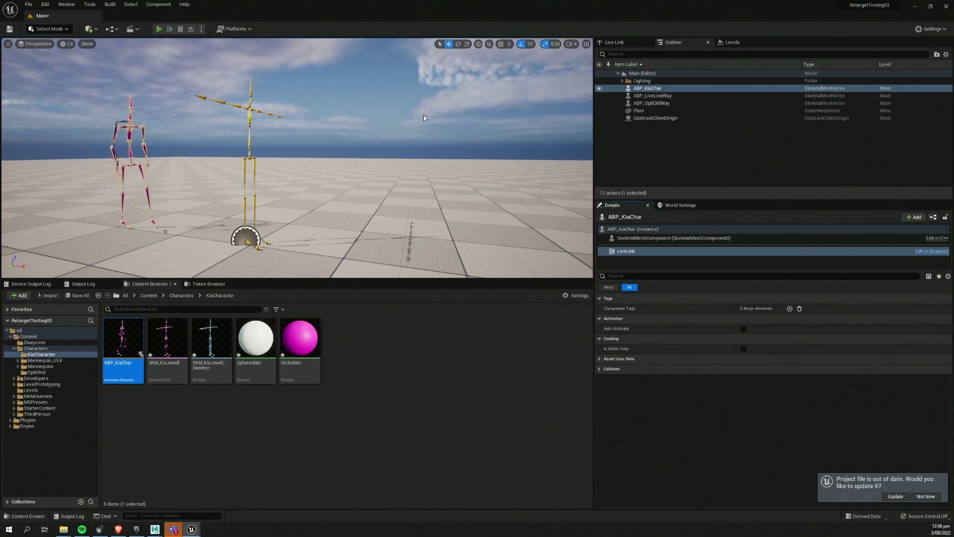